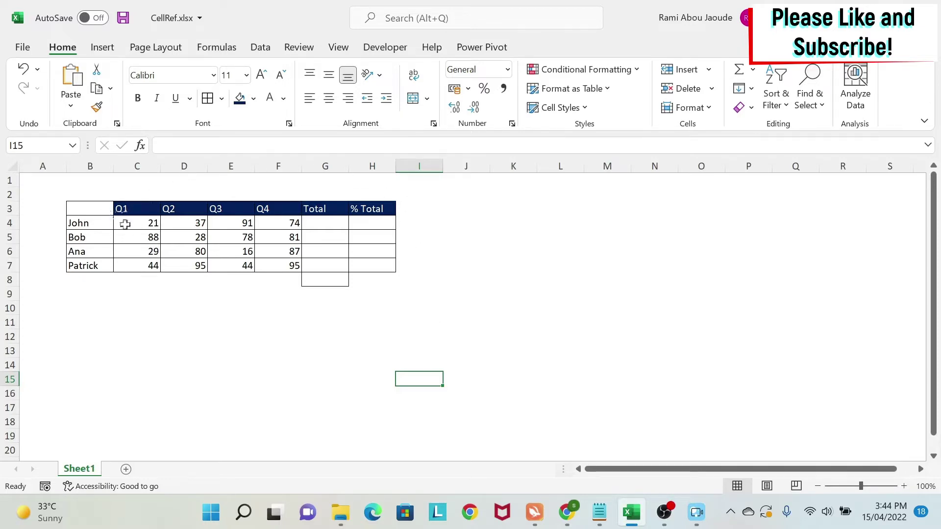
# - Highlight the name column, the Q1–Q4 headers and the first row of sales figures
pyautogui.moveTo(83, 223); pyautogui.dragTo(81, 265)
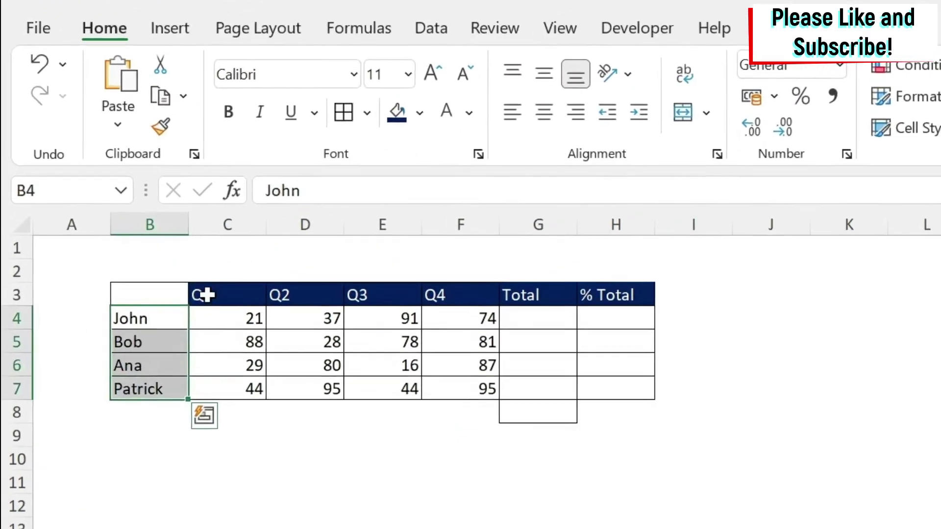
pyautogui.moveTo(183, 273); pyautogui.dragTo(431, 273)
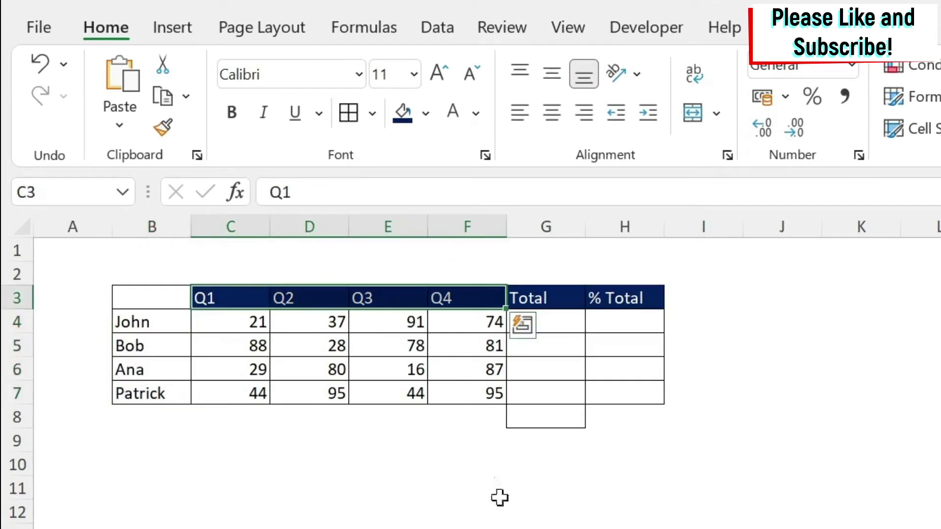
pyautogui.click(561, 522)
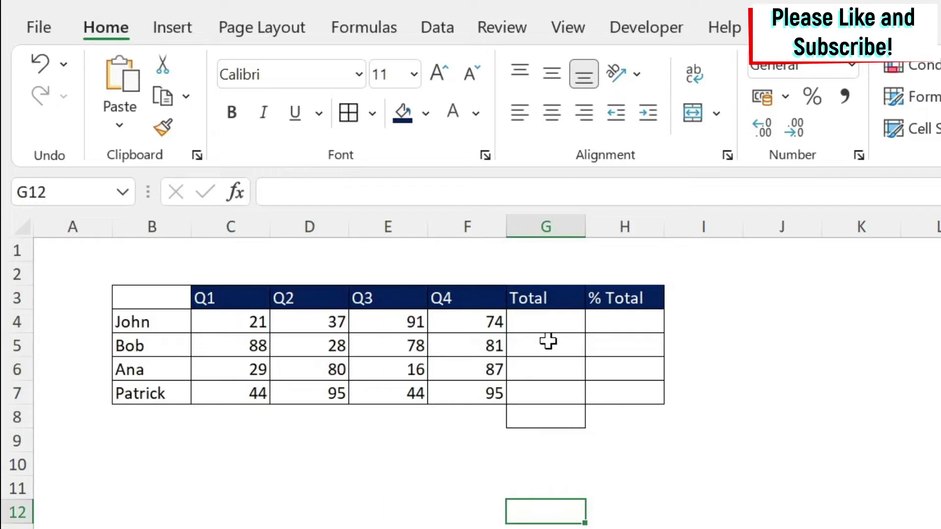
pyautogui.moveTo(131, 321); pyautogui.dragTo(449, 322)
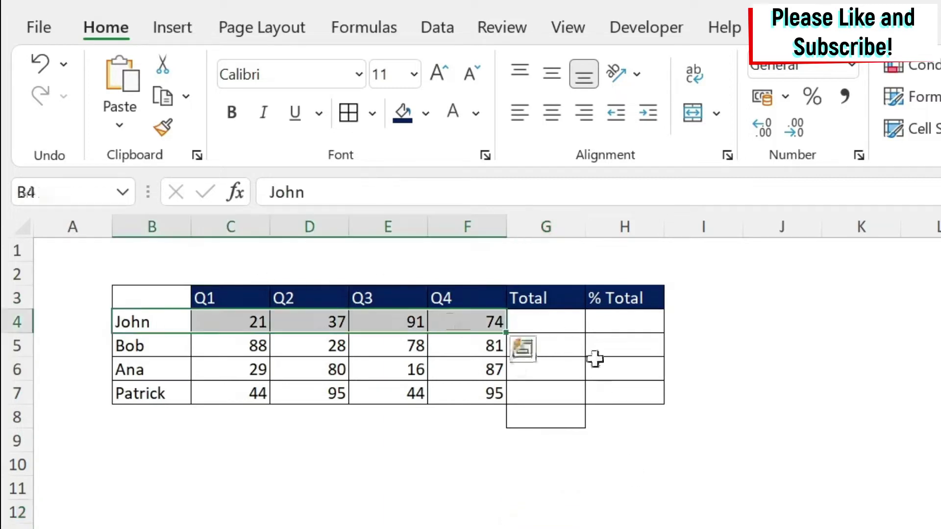
# - Enter =SUM(C4:F4) in G4 with AutoSum (Alt+=), giving a total of 223
pyautogui.click(559, 326)
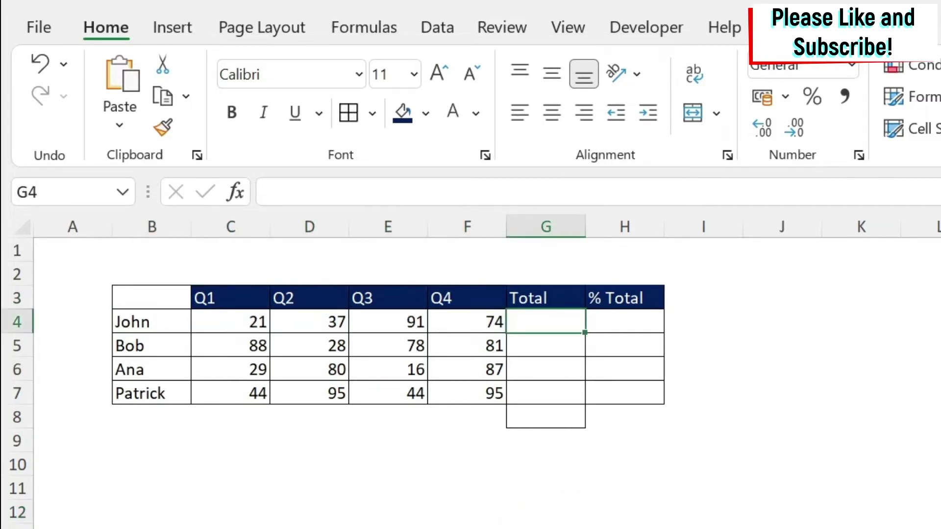
pyautogui.hotkey('alt', '=')
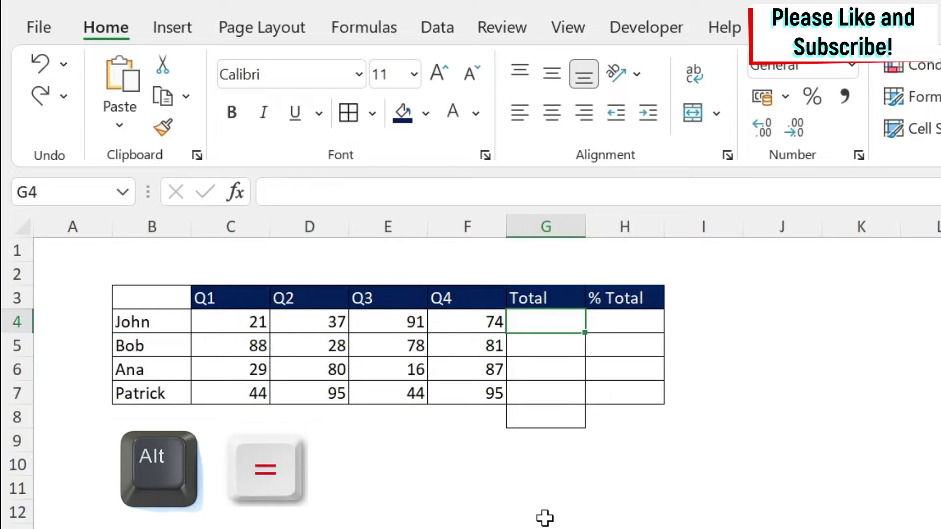
pyautogui.hotkey('alt', '=')
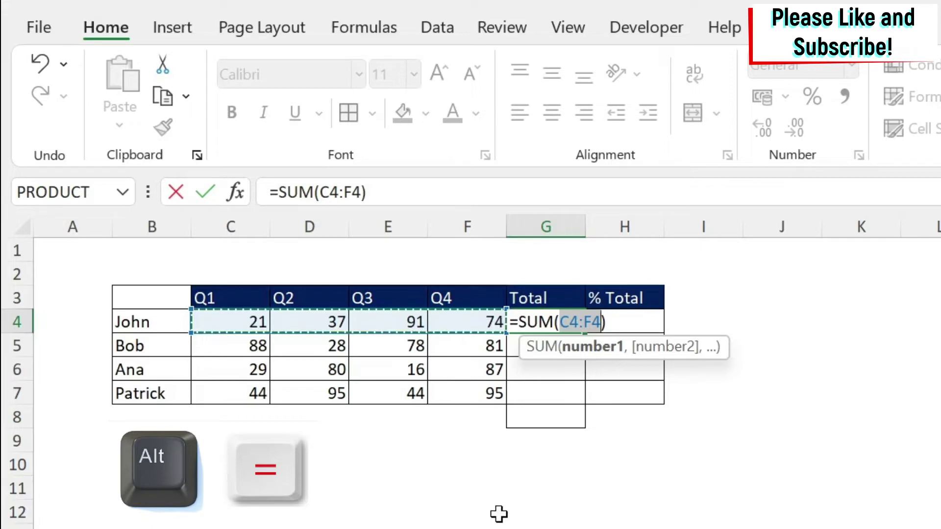
pyautogui.press('Return')
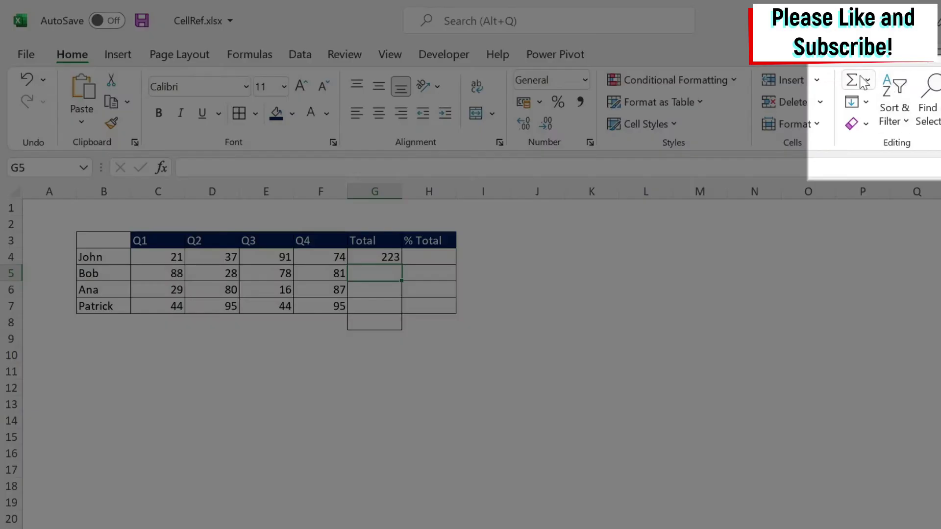
# - Sum G5 from the AutoSum menu and fill it down to G7, giving 275, 212 and 278
pyautogui.click(867, 79)
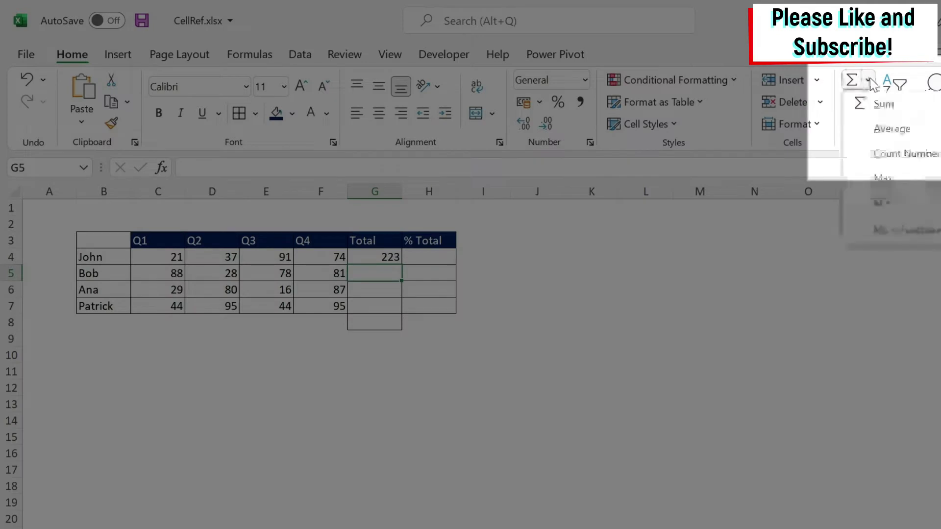
pyautogui.click(881, 109)
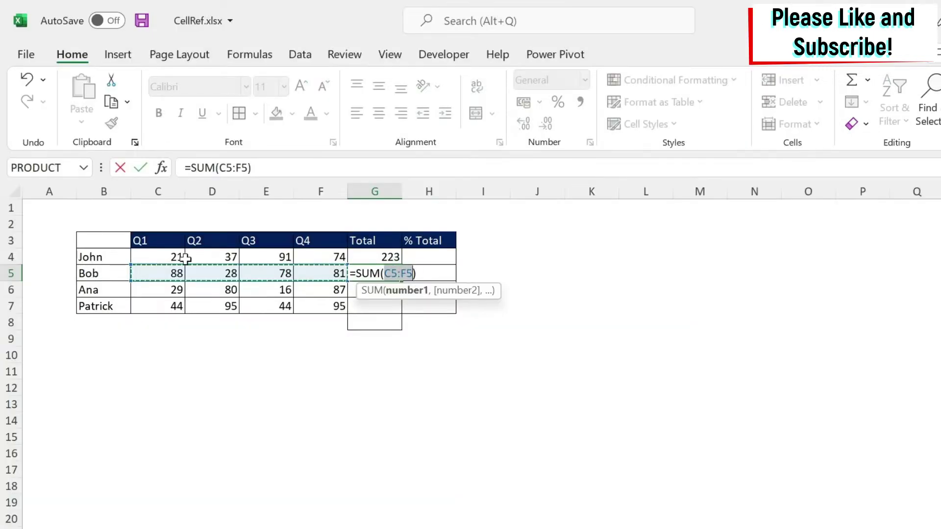
pyautogui.press('Return')
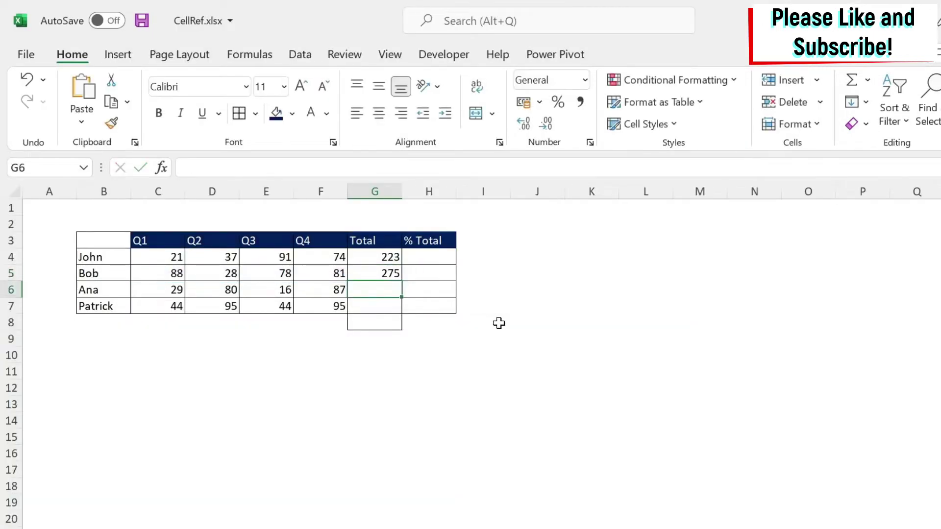
pyautogui.click(400, 276)
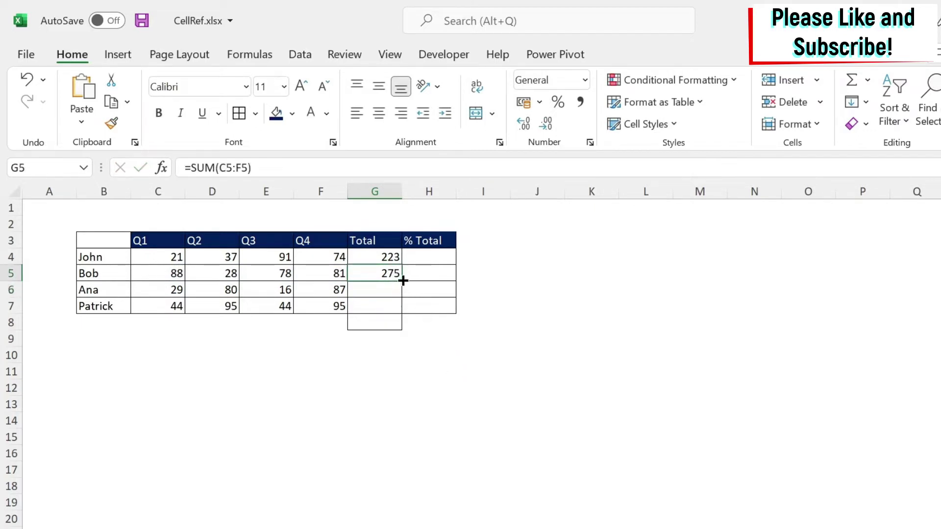
pyautogui.moveTo(403, 281); pyautogui.dragTo(401, 311)
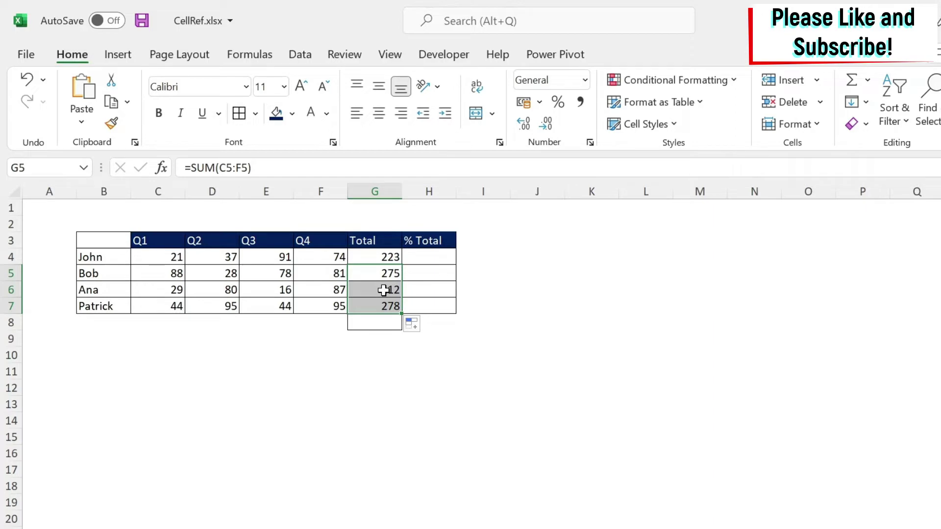
pyautogui.click(385, 257)
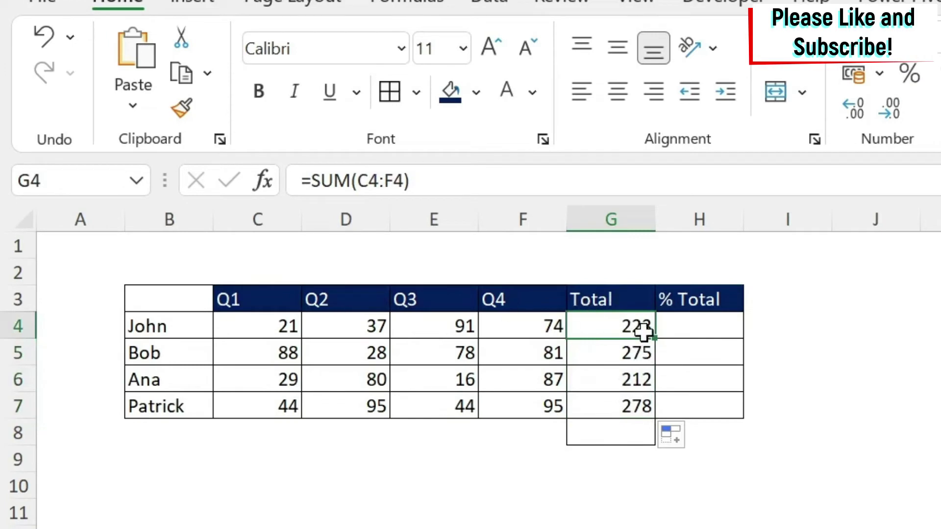
pyautogui.click(631, 356)
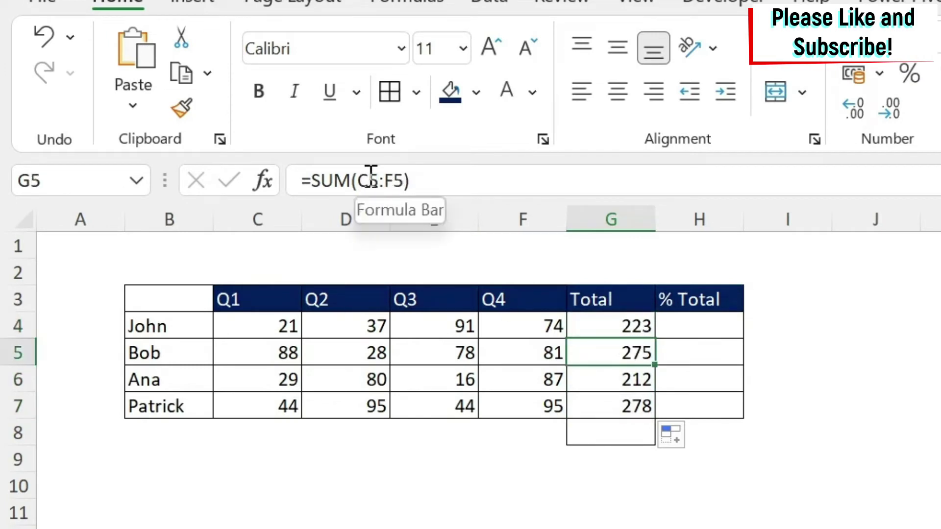
pyautogui.click(634, 385)
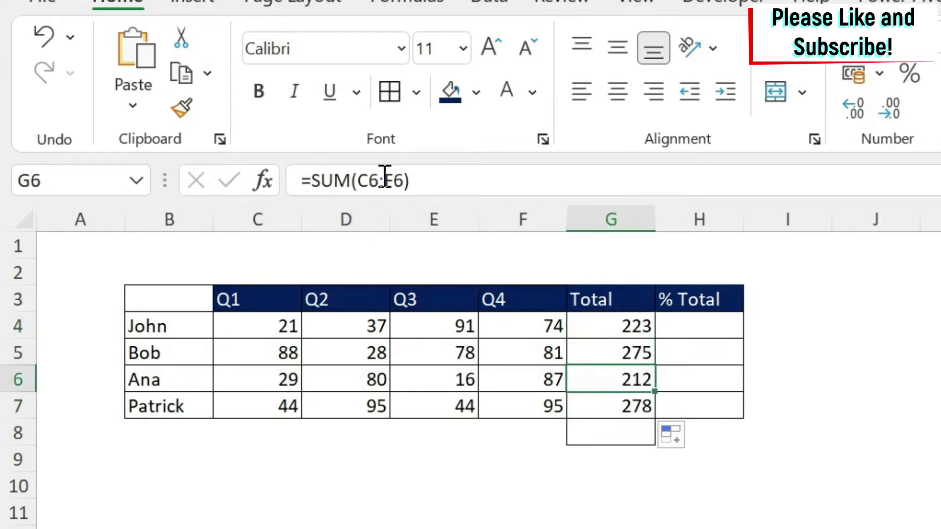
pyautogui.click(630, 397)
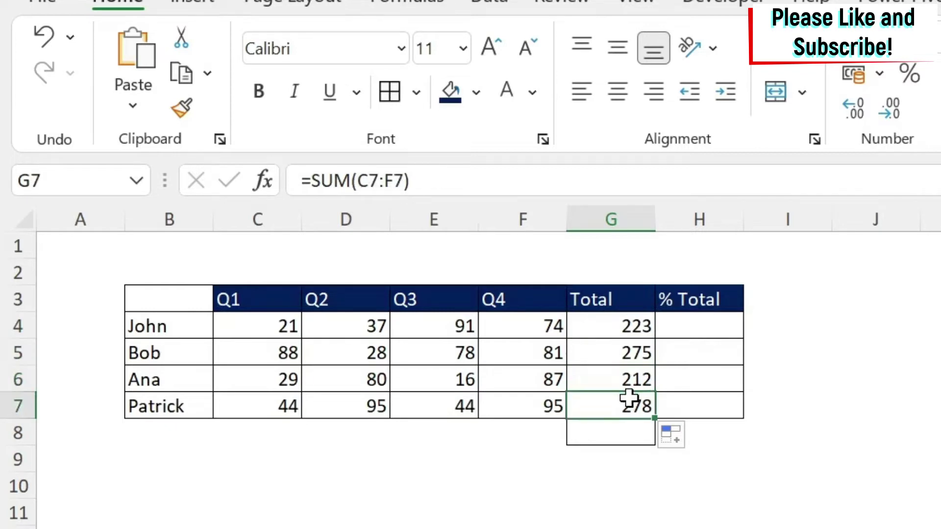
pyautogui.click(398, 196)
pyautogui.press('Escape')
pyautogui.click(614, 440)
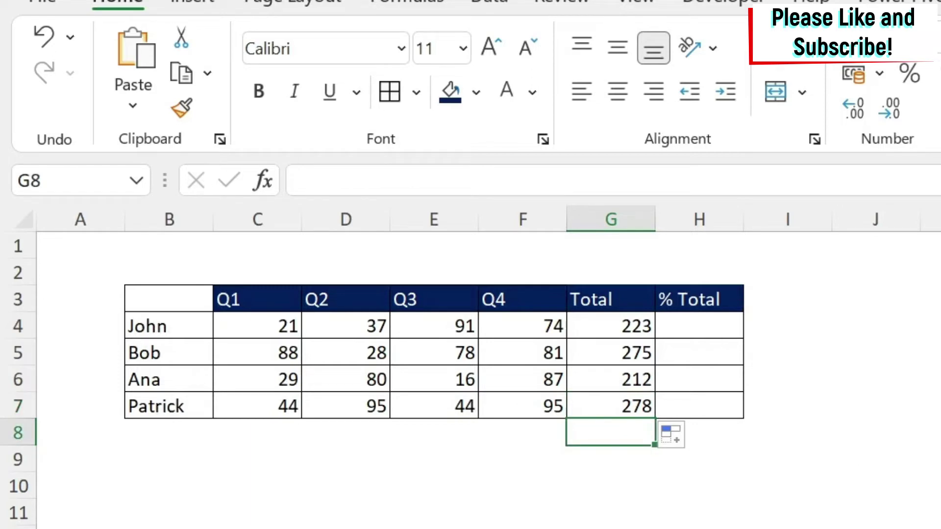
# - Enter the grand total =SUM(G4:G7) in G8, giving 988
pyautogui.write('=sum(')
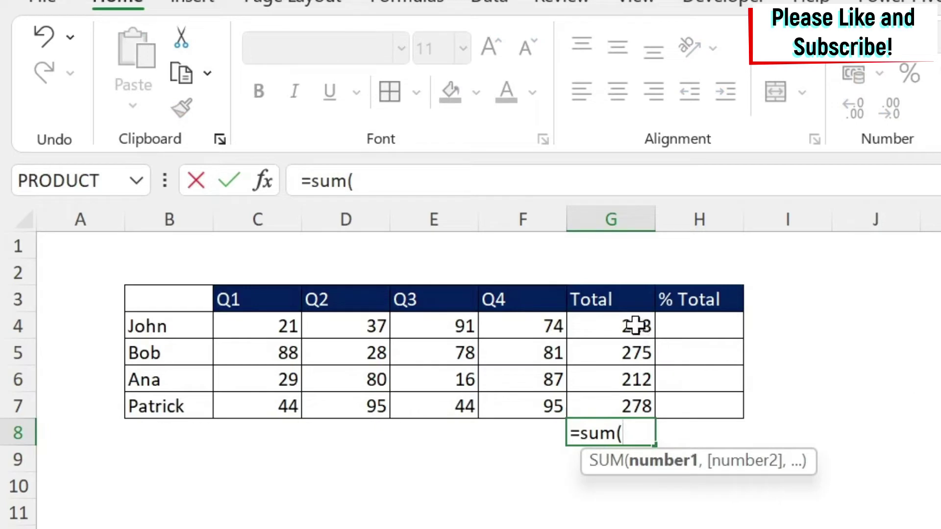
pyautogui.moveTo(637, 319); pyautogui.dragTo(632, 399)
pyautogui.write(')')
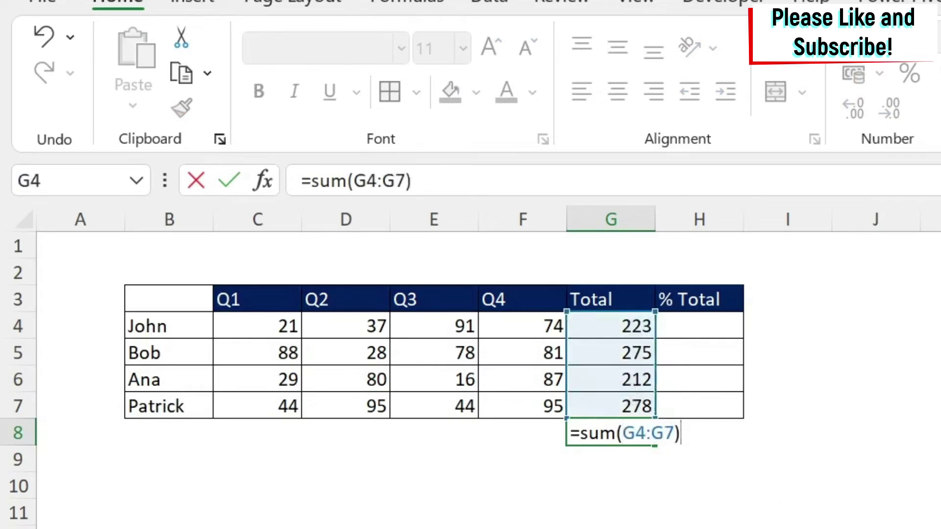
pyautogui.press('Return')
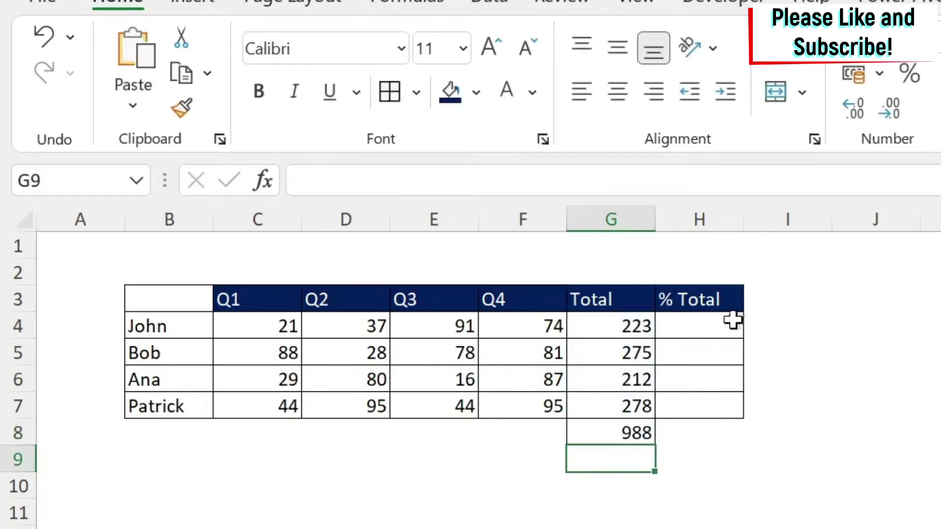
# - Enter =G4/G8 in H4 so the first row's % Total shows 23%
pyautogui.click(704, 323)
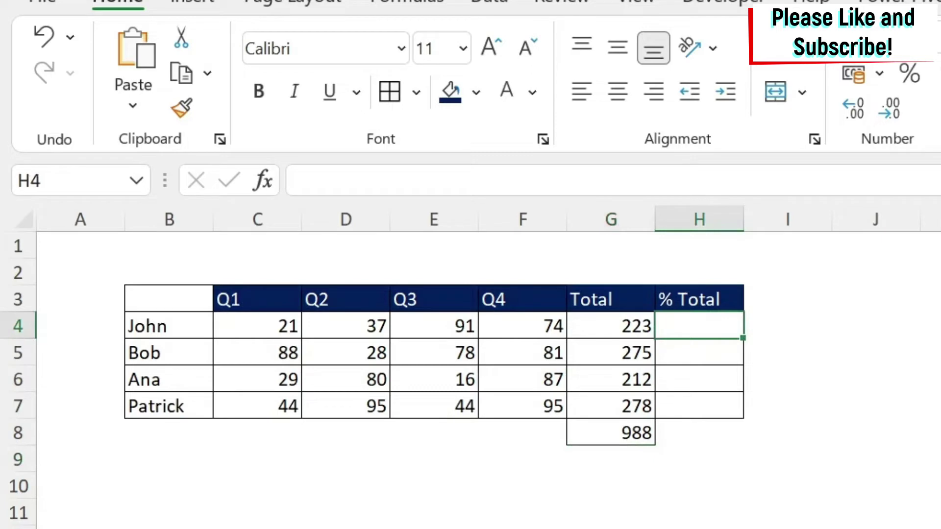
pyautogui.write('=')
pyautogui.press('Left')
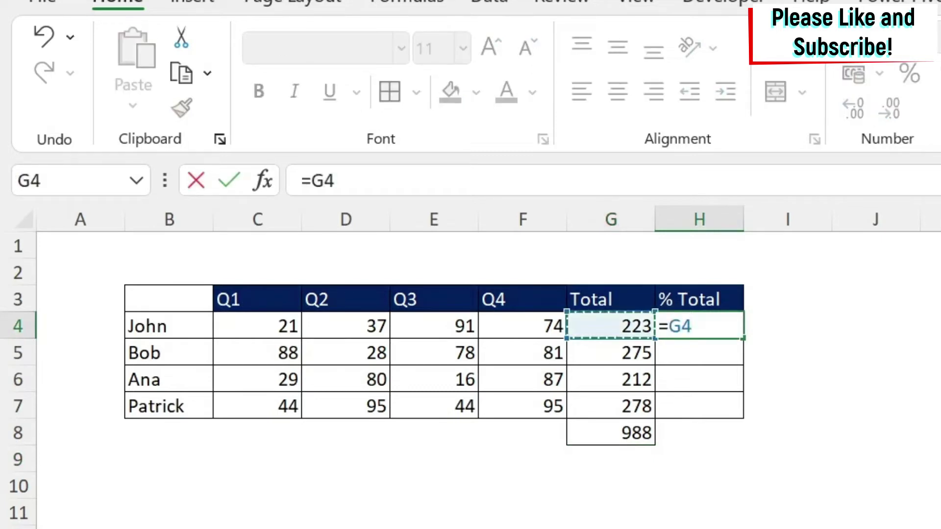
pyautogui.write('/')
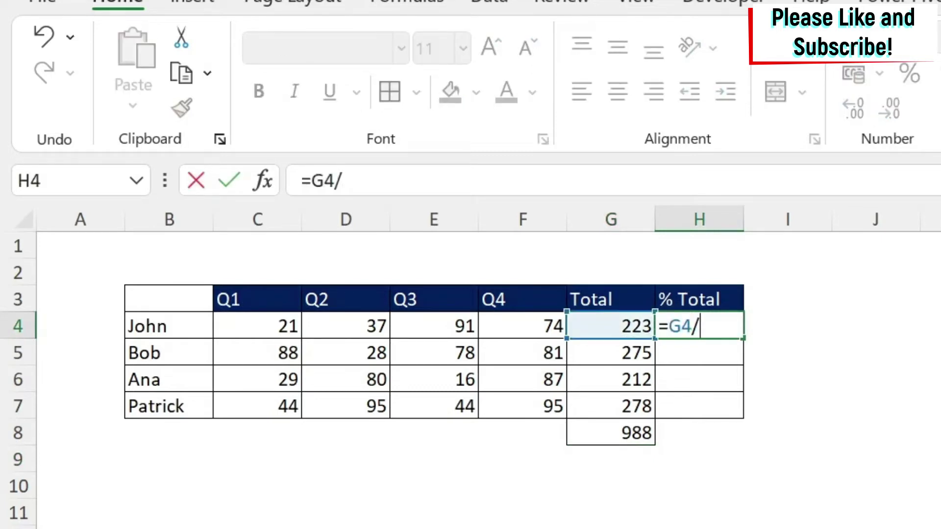
pyautogui.click(626, 430)
pyautogui.press('Return')
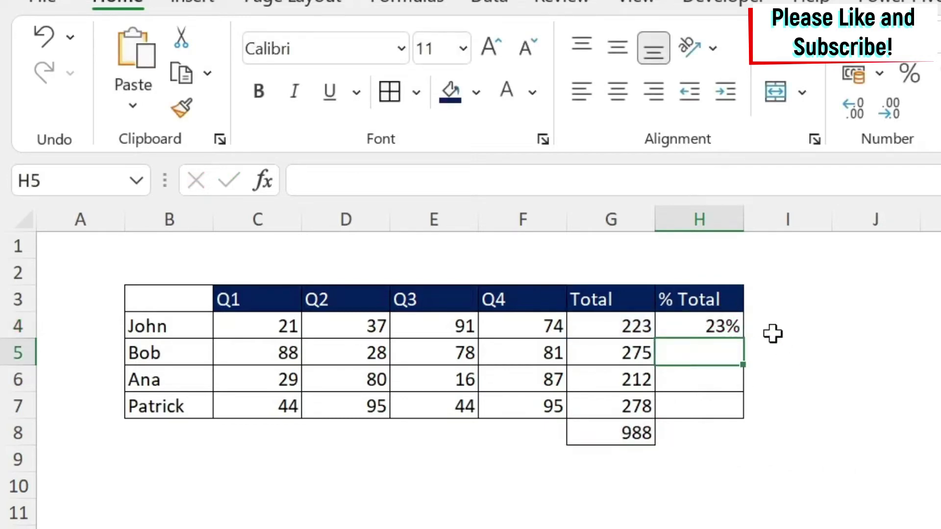
pyautogui.click(725, 329)
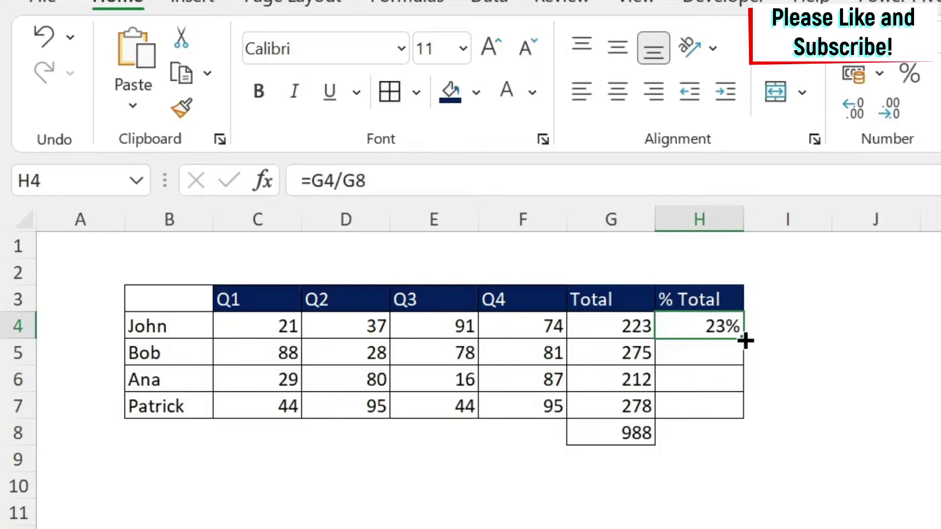
# - Fill H4's percentage down to H7 and inspect the #DIV/0! formulas pointing at G9–G11
pyautogui.doubleClick(744, 340)
pyautogui.click(691, 360)
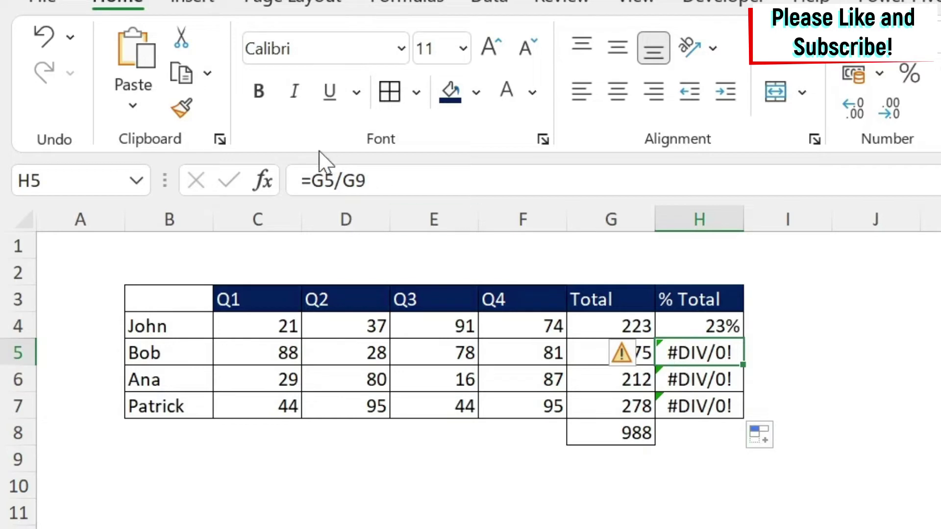
pyautogui.click(371, 174)
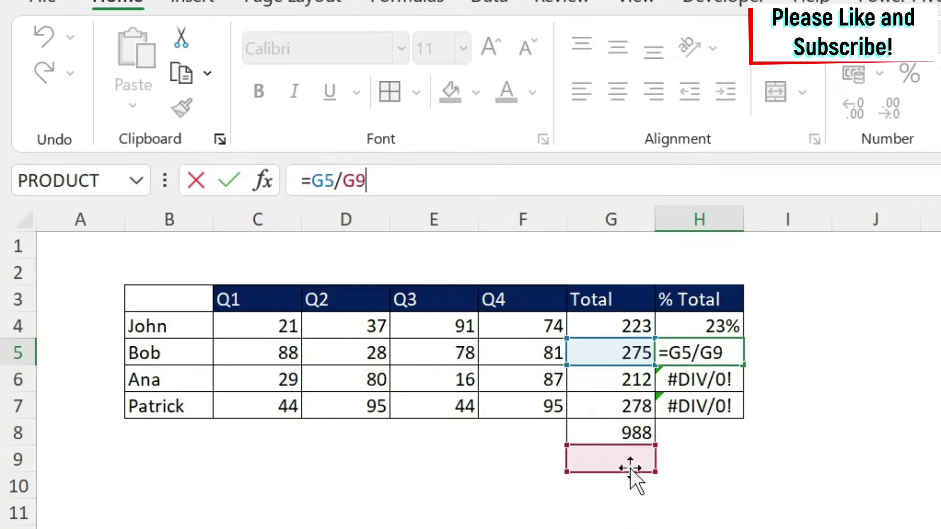
pyautogui.press('Return')
pyautogui.click(374, 182)
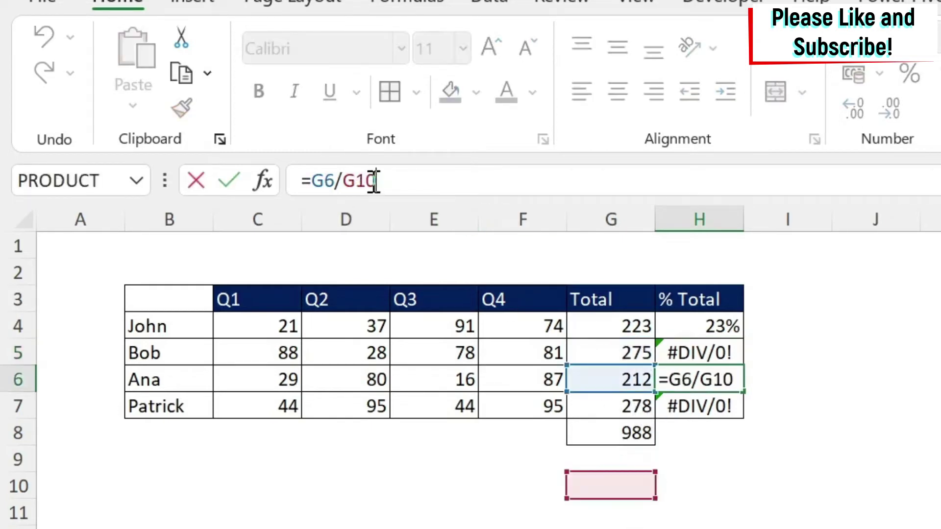
pyautogui.press('Return')
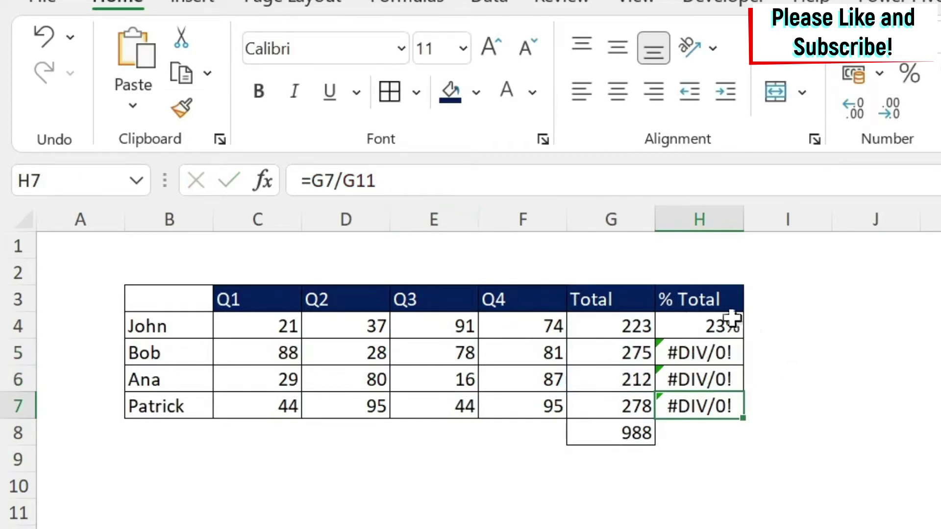
pyautogui.click(691, 321)
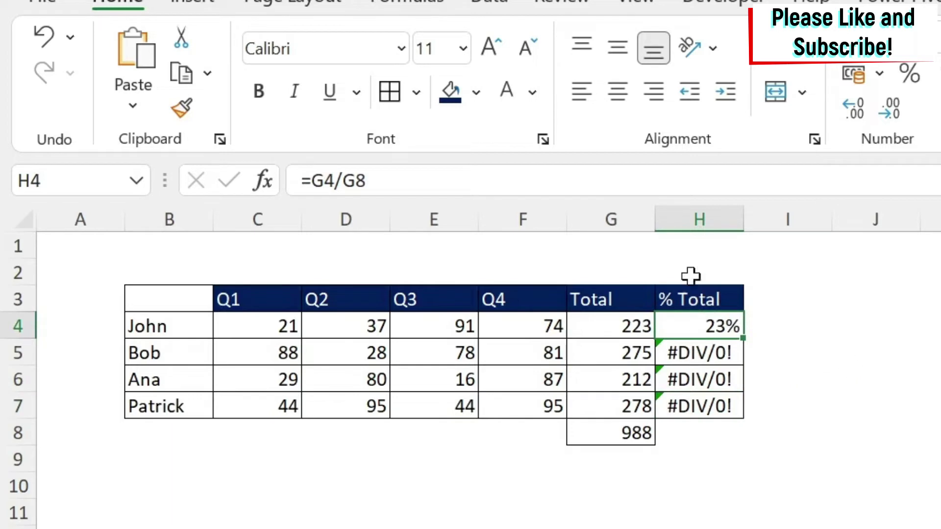
# - Make H4's divisor absolute as $G$8 using F4
pyautogui.click(357, 180)
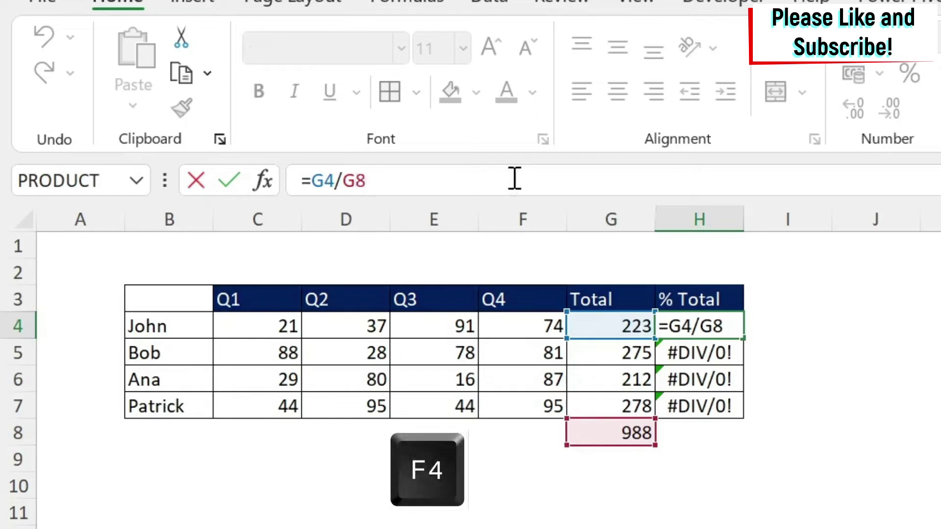
pyautogui.press('F4')
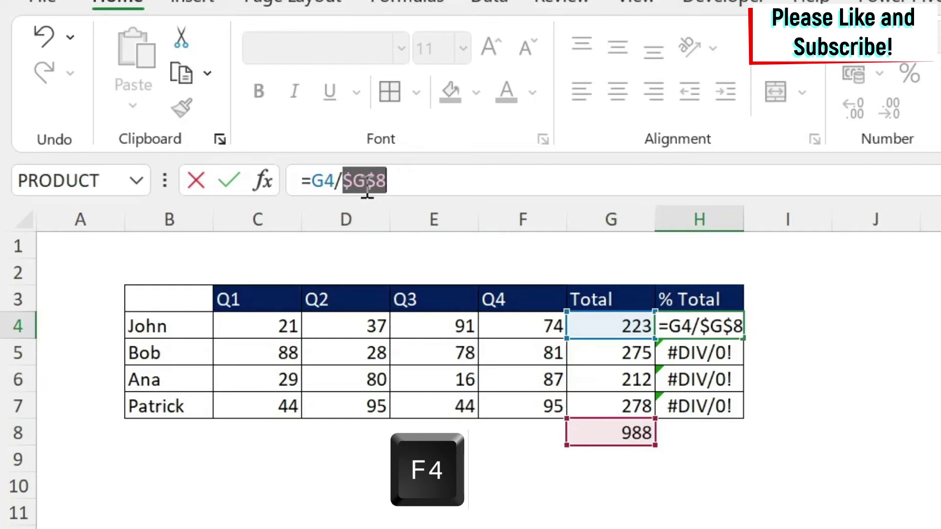
pyautogui.press('Return')
pyautogui.press('Up')
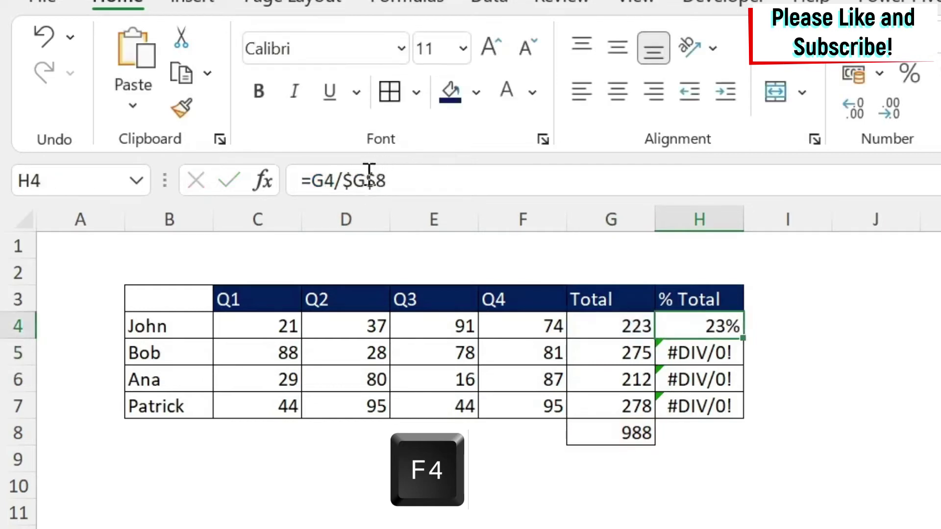
# - Cycle G8 through G$8 and $G8 back to $G$8, then fill H4 down to H7 (23%, 28%, 21%, 28%)
pyautogui.click(367, 180)
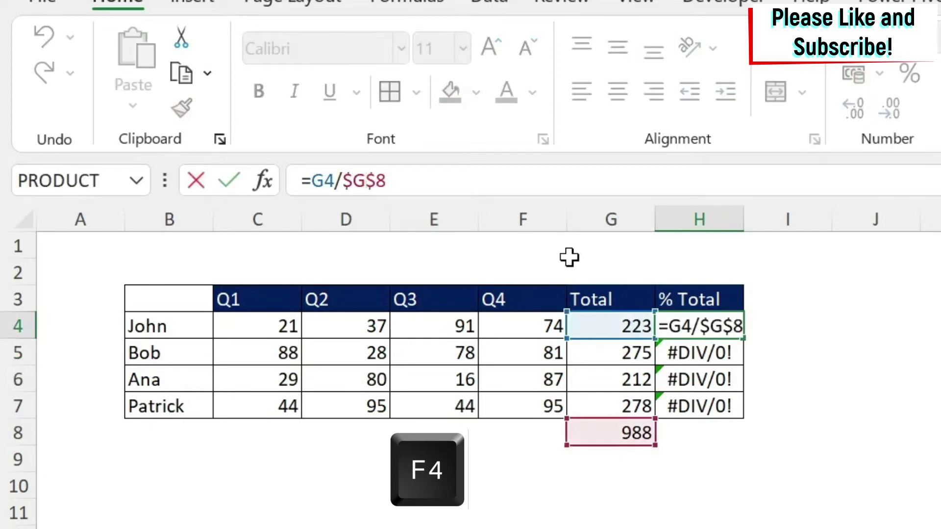
pyautogui.press('F4')
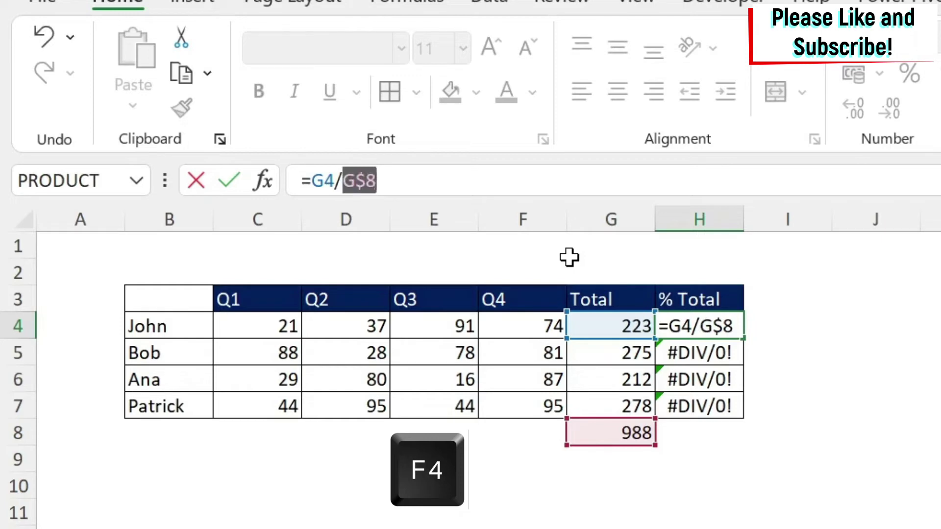
pyautogui.press('F4')
pyautogui.press('F4')
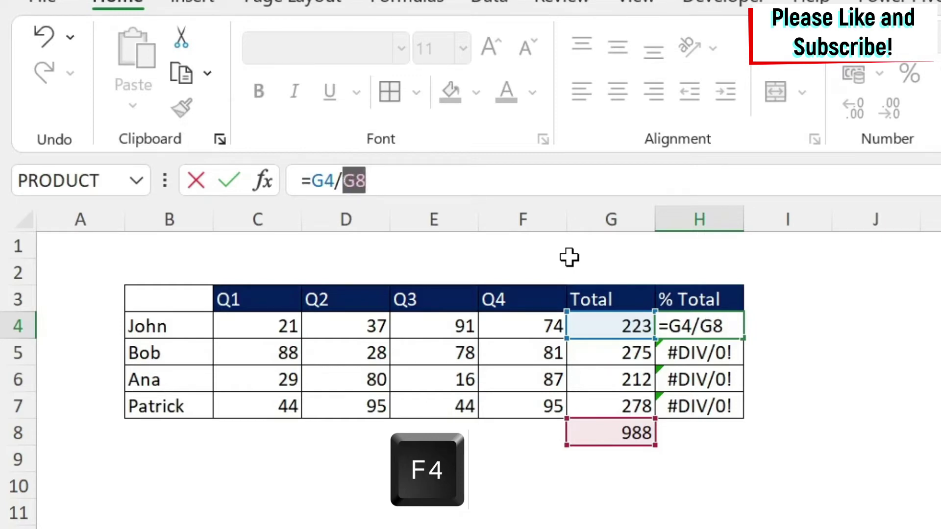
pyautogui.press('F4')
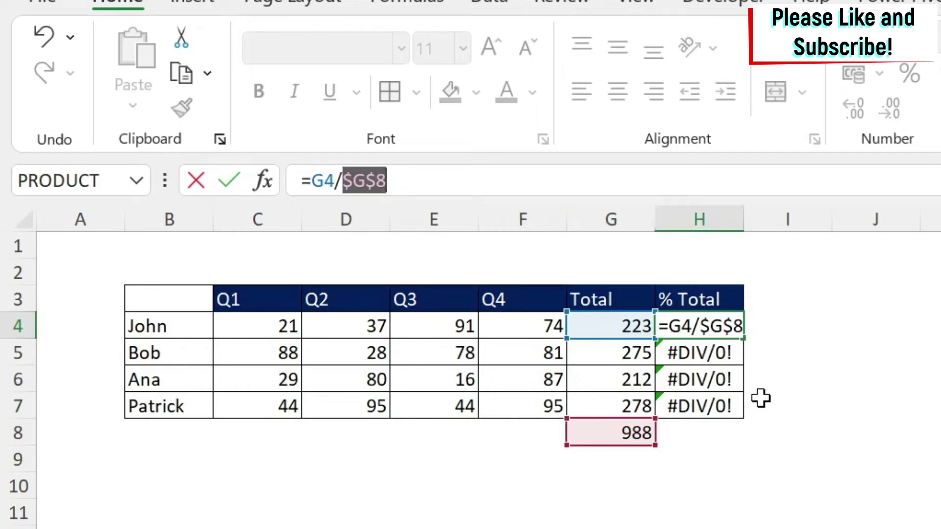
pyautogui.press('Return')
pyautogui.click(708, 328)
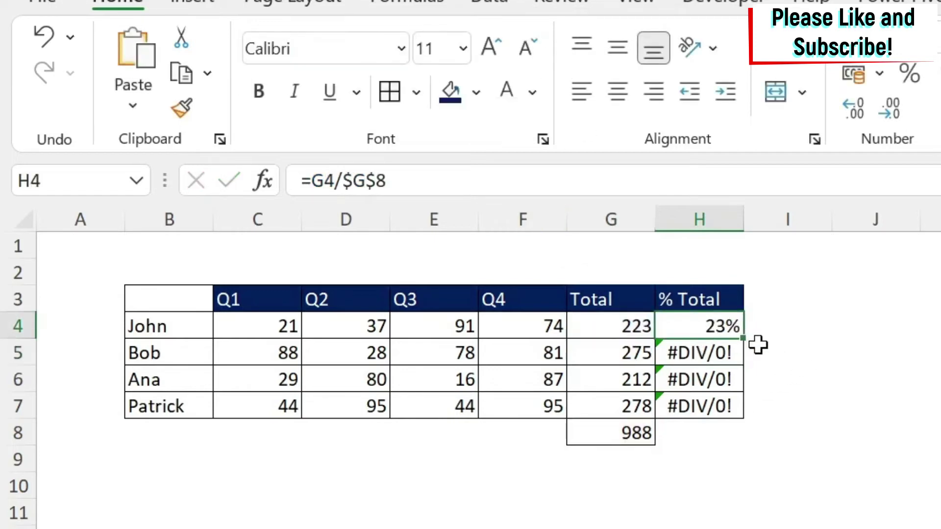
pyautogui.moveTo(743, 342); pyautogui.dragTo(724, 415)
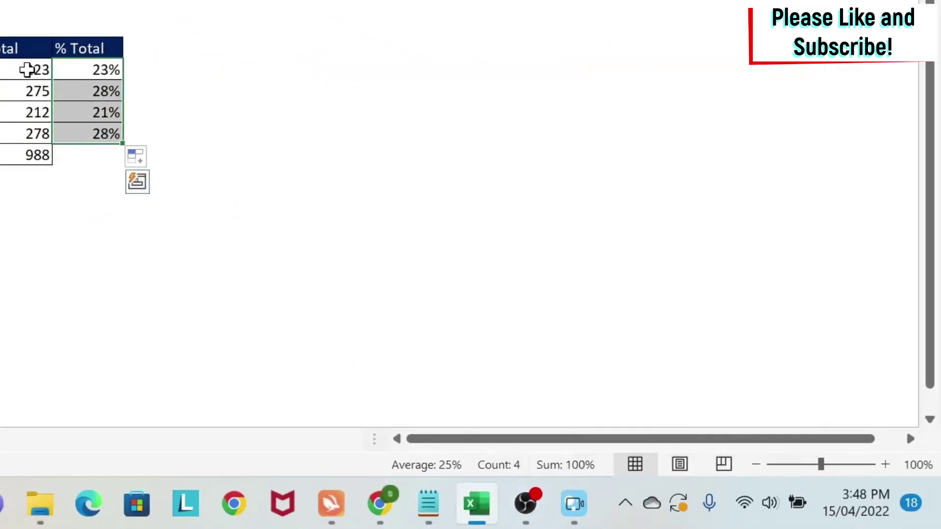
pyautogui.moveTo(27, 69); pyautogui.dragTo(21, 132)
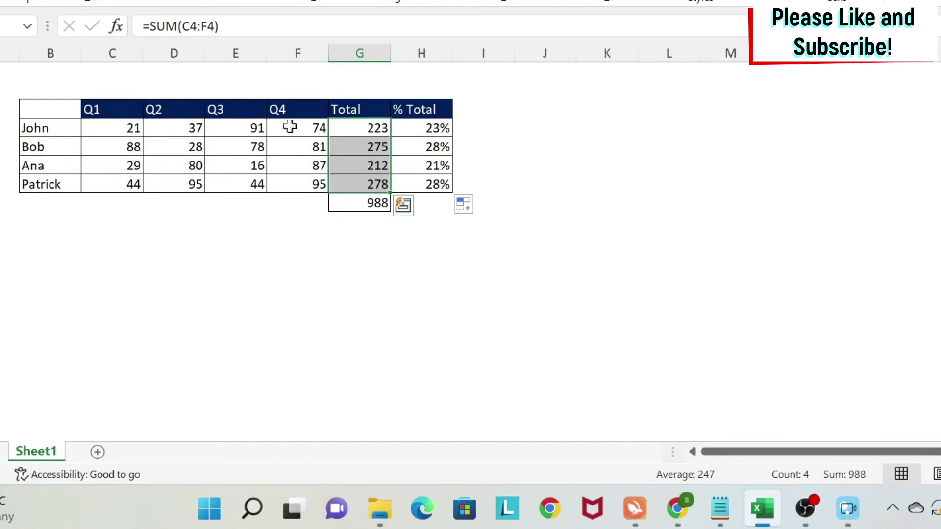
pyautogui.click(119, 129)
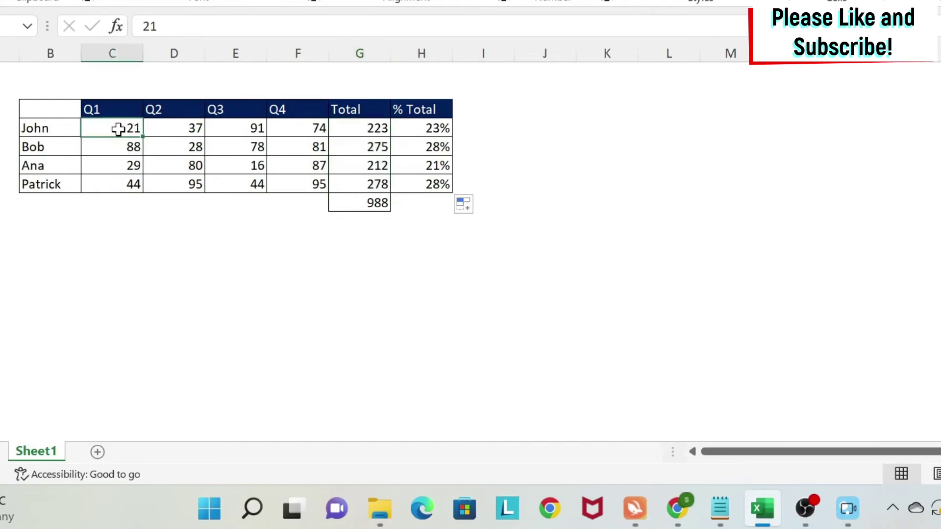
pyautogui.click(343, 128)
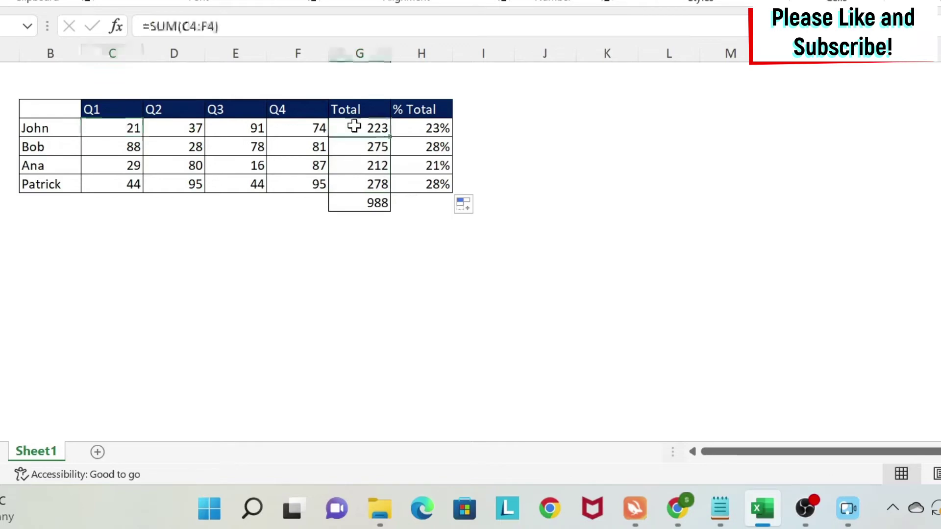
pyautogui.click(157, 131)
pyautogui.click(368, 128)
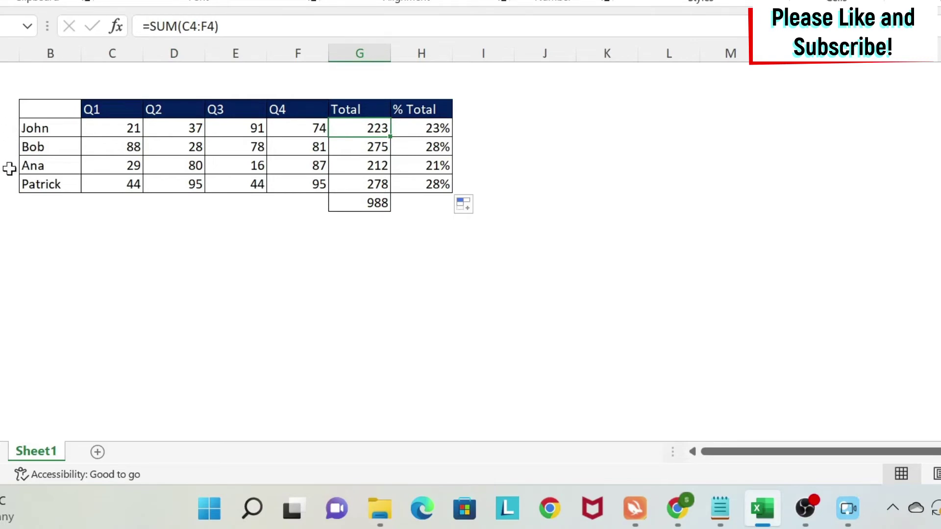
pyautogui.moveTo(60, 105); pyautogui.dragTo(294, 178)
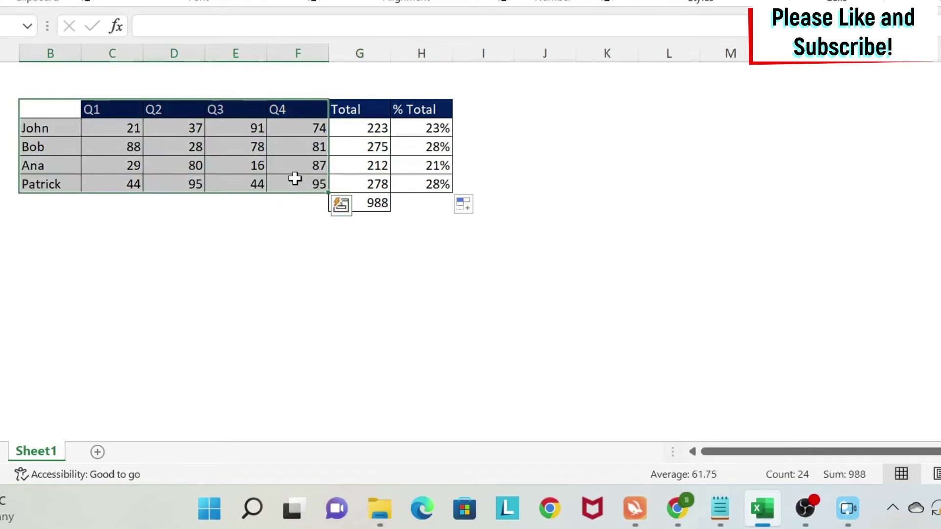
# - Paste a copy of the quarterly table at J3 and clear its numbers in K4:N7
pyautogui.hotkey('ctrl', 'c')
pyautogui.click(575, 112)
pyautogui.hotkey('ctrl', 'v')
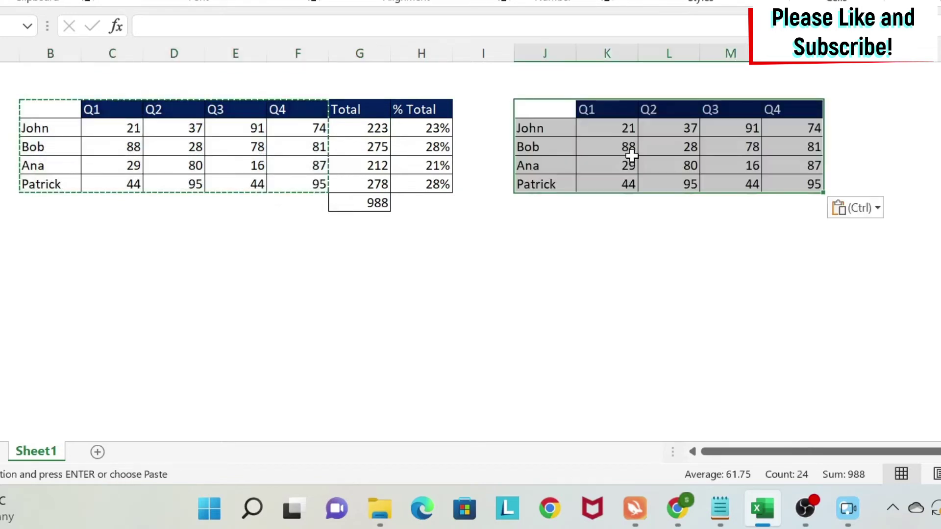
pyautogui.moveTo(625, 130); pyautogui.dragTo(806, 184)
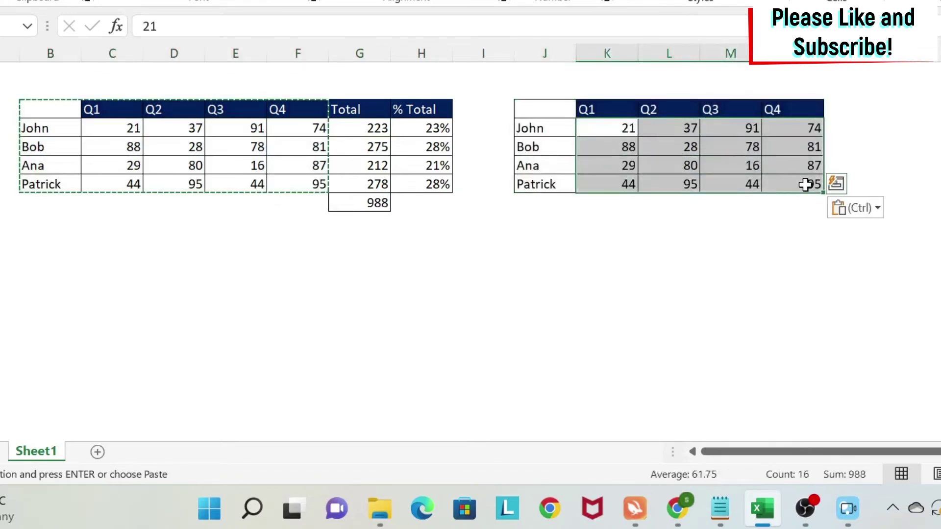
pyautogui.press('Delete')
# - Enter =C4/G4 in K4 as a percentage (9%) and copy it across to N4
pyautogui.click(606, 128)
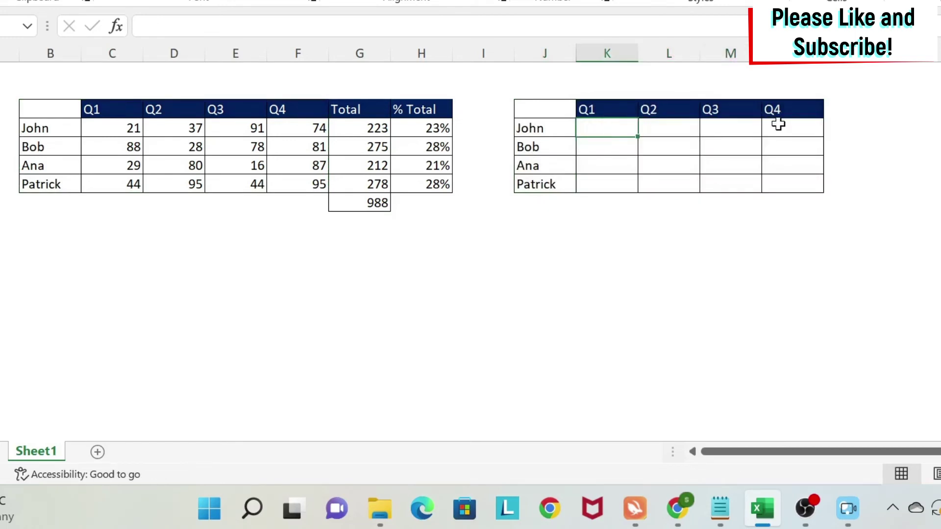
pyautogui.write('=')
pyautogui.press('Left')
pyautogui.press('Left')
pyautogui.press('Left')
pyautogui.press('Left')
pyautogui.press('Left')
pyautogui.press('Left')
pyautogui.press('Left')
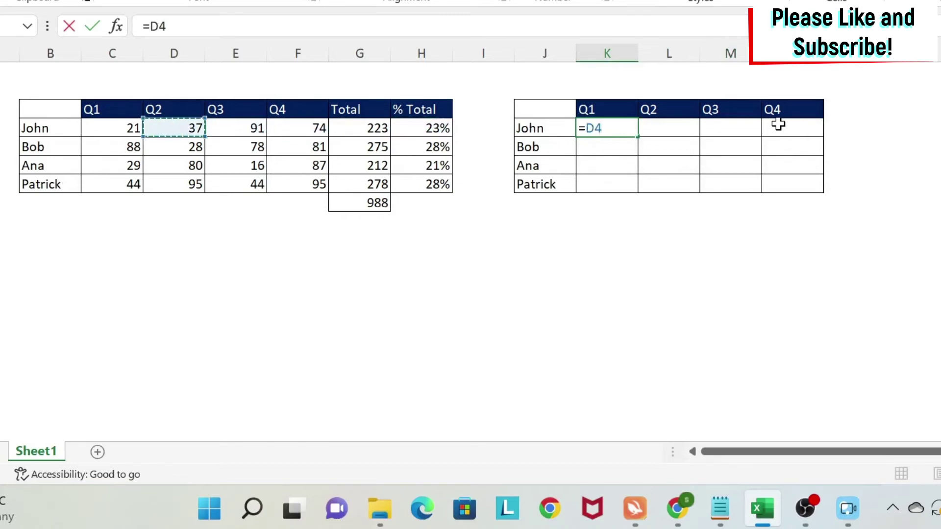
pyautogui.press('Left')
pyautogui.write('/')
pyautogui.press('Left')
pyautogui.press('Left')
pyautogui.press('Left')
pyautogui.press('Left')
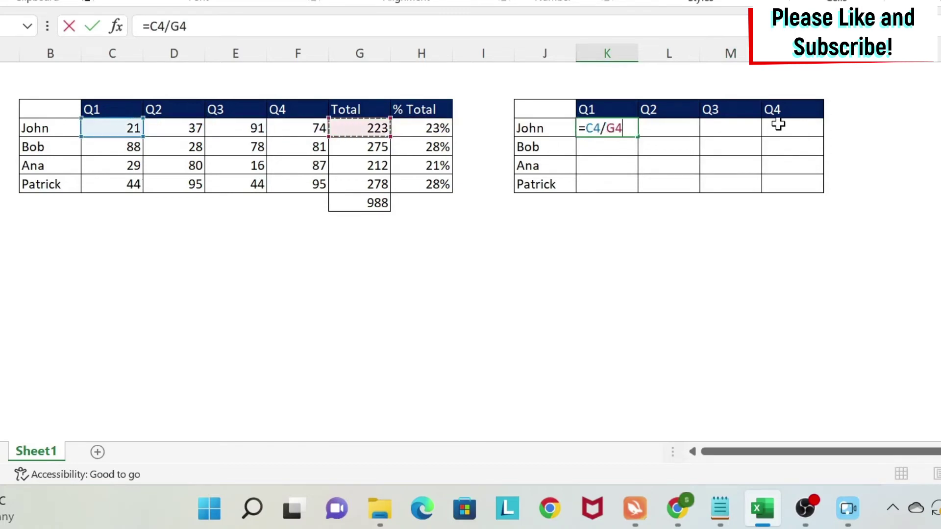
pyautogui.press('Return')
pyautogui.click(608, 127)
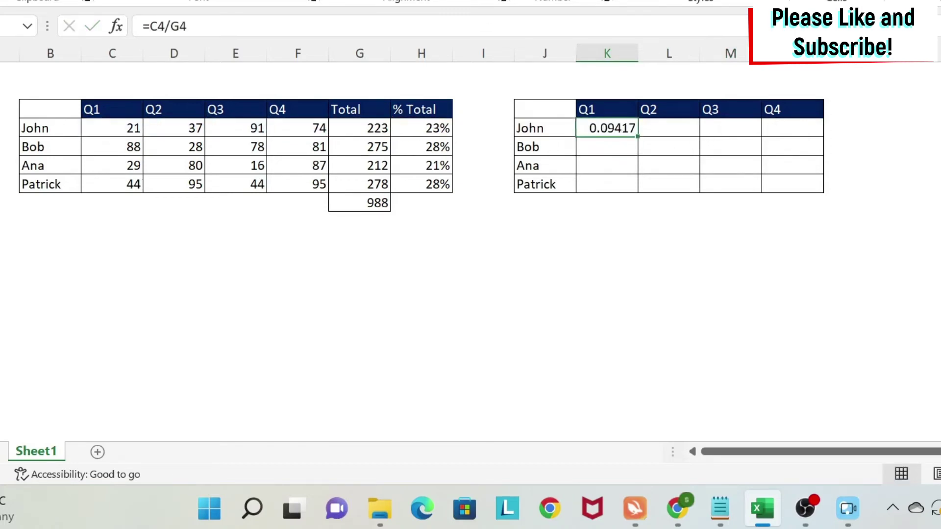
pyautogui.hotkey('ctrl', 'shift', '5')
pyautogui.moveTo(639, 137); pyautogui.dragTo(834, 135)
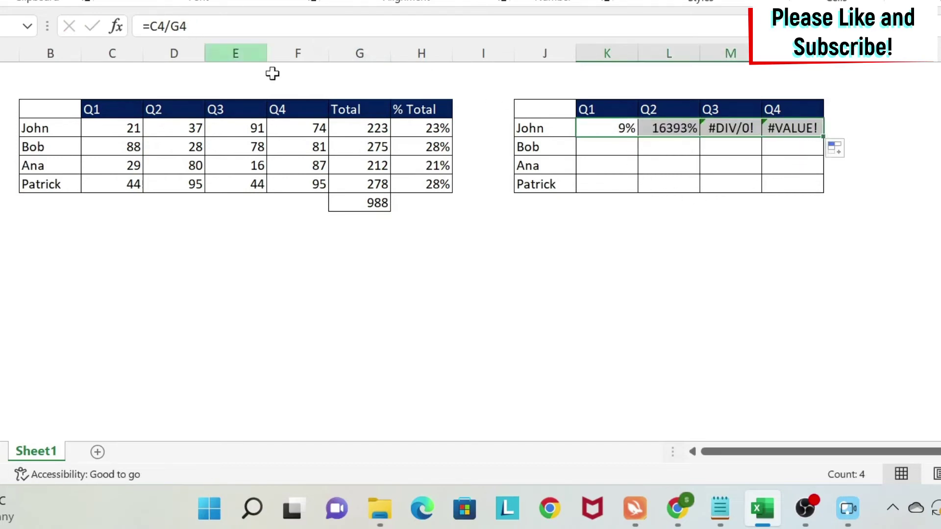
# - Check L4's shifted formula, change K4 to =C4/$G$4, and refill to N4 (9%, 17%, 41%, 33%)
pyautogui.click(661, 127)
pyautogui.click(179, 26)
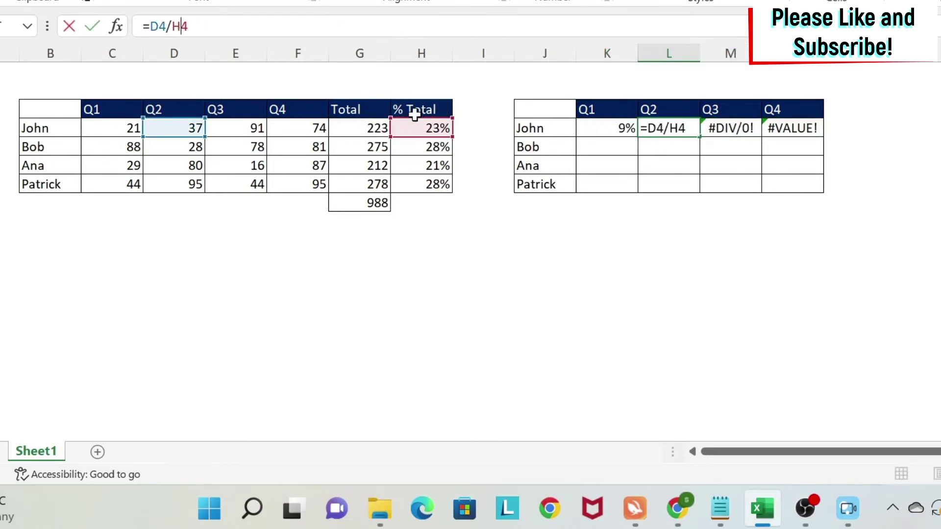
pyautogui.click(624, 127)
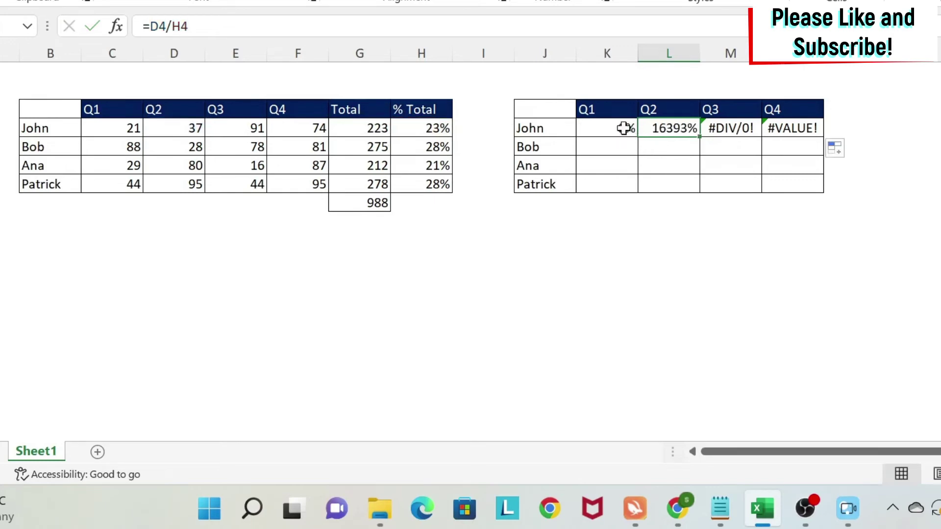
pyautogui.click(182, 27)
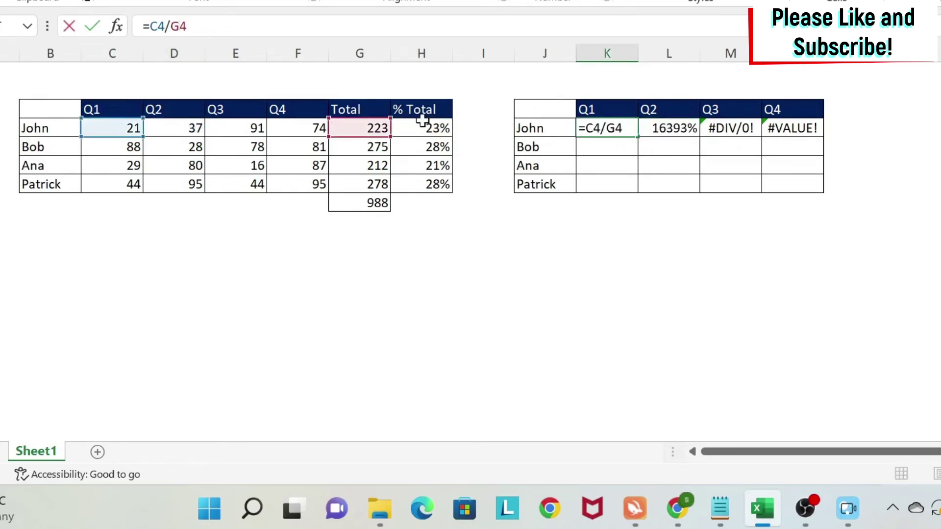
pyautogui.press('F4')
pyautogui.press('Return')
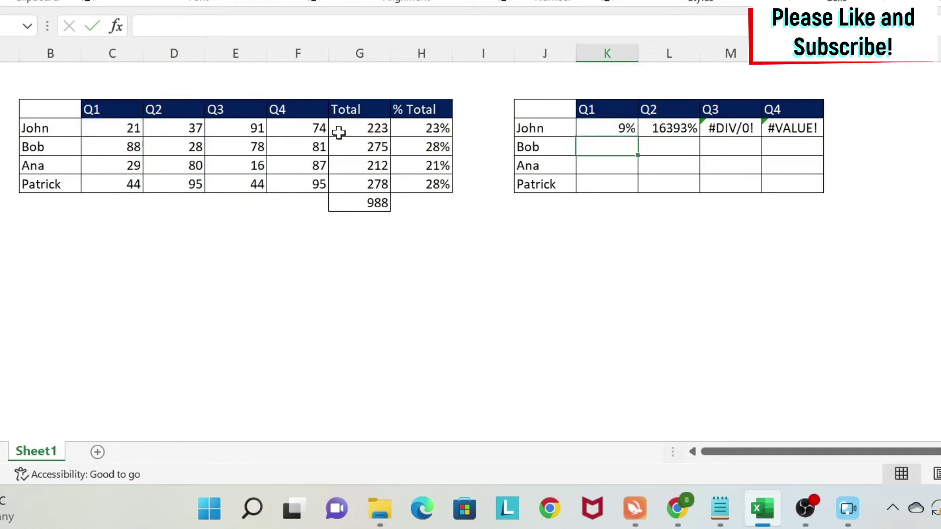
pyautogui.click(636, 136)
pyautogui.moveTo(636, 136); pyautogui.dragTo(836, 135)
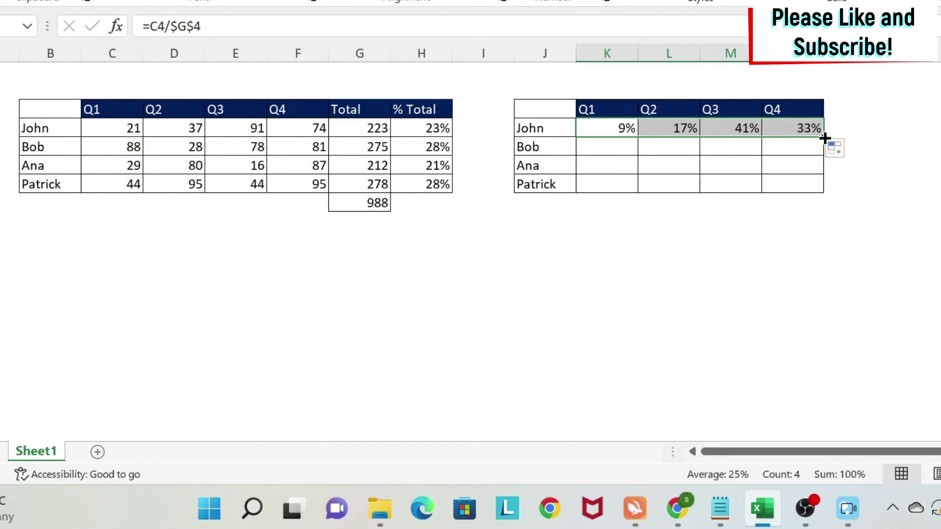
# - Fill K4:N4 down to row 7 and inspect K5's formula =C5/$G$4
pyautogui.moveTo(825, 138); pyautogui.dragTo(825, 193)
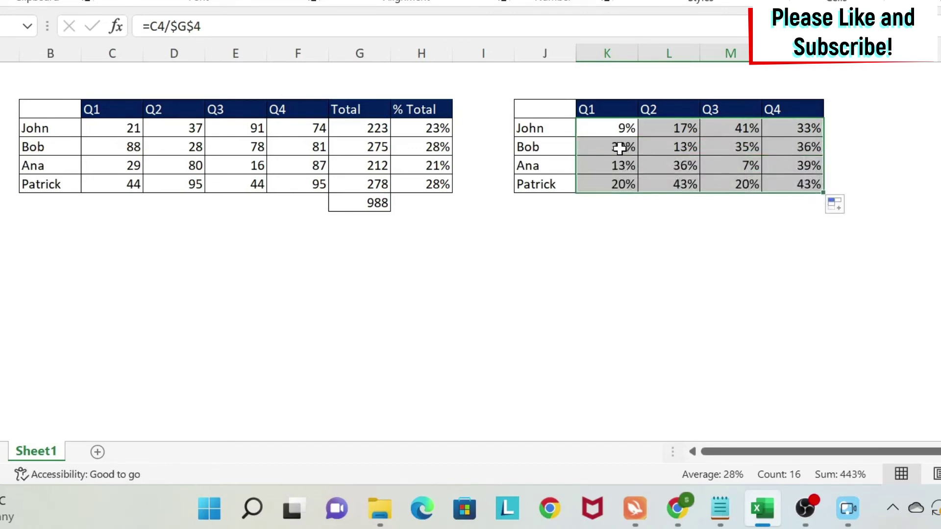
pyautogui.moveTo(607, 148); pyautogui.dragTo(806, 146)
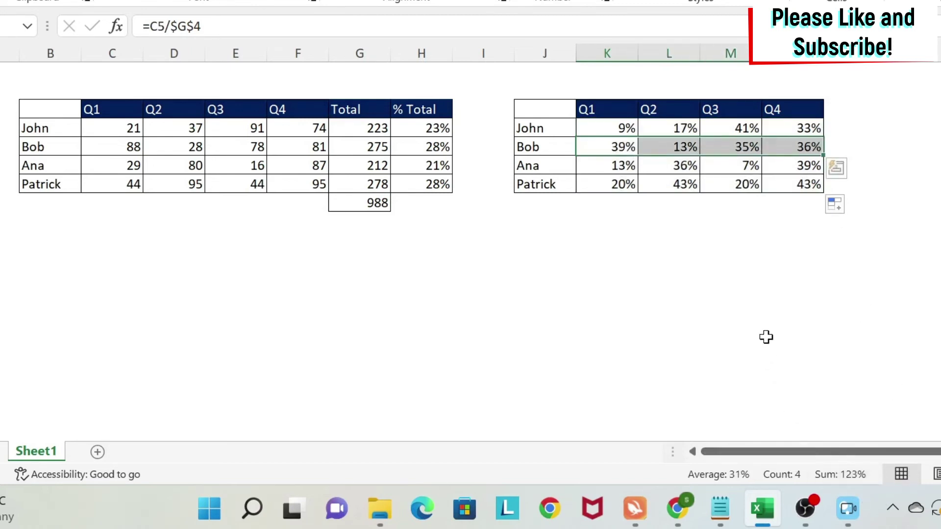
pyautogui.click(611, 147)
pyautogui.click(187, 25)
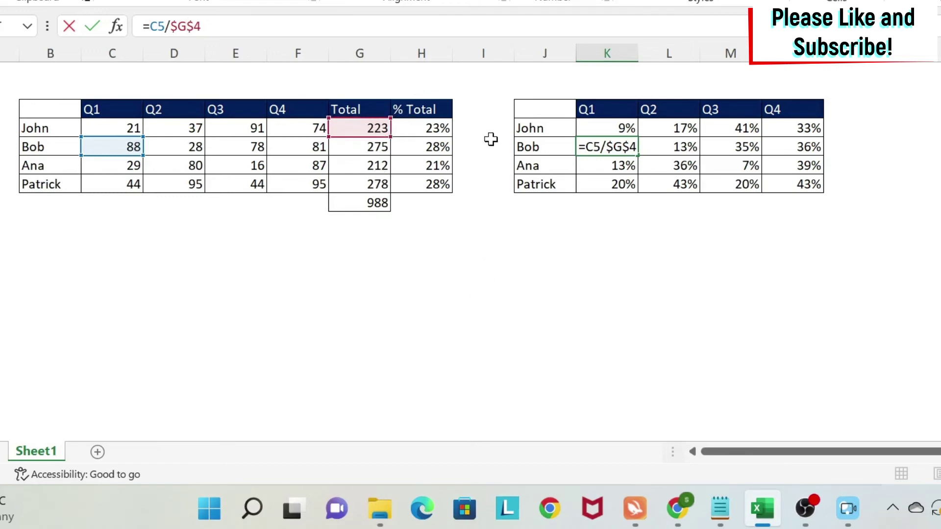
pyautogui.hotkey('ctrl', 'Return')
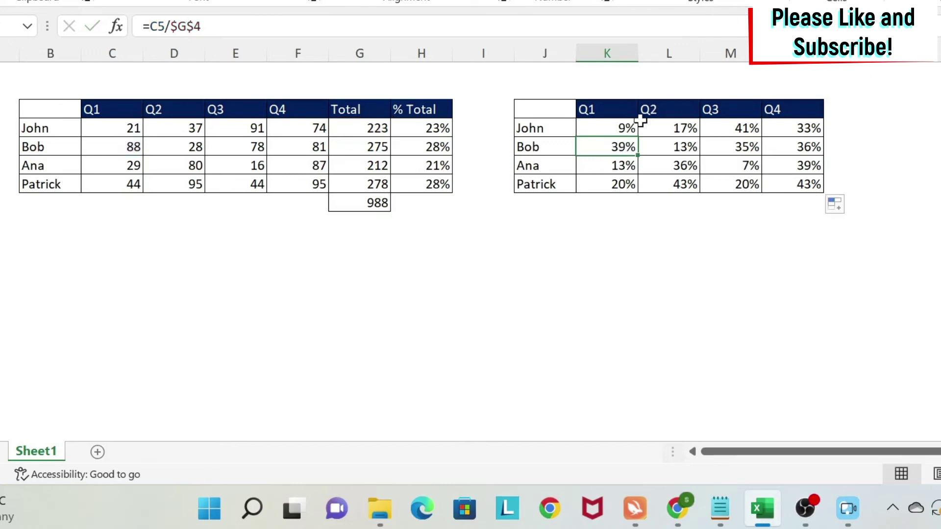
pyautogui.click(603, 127)
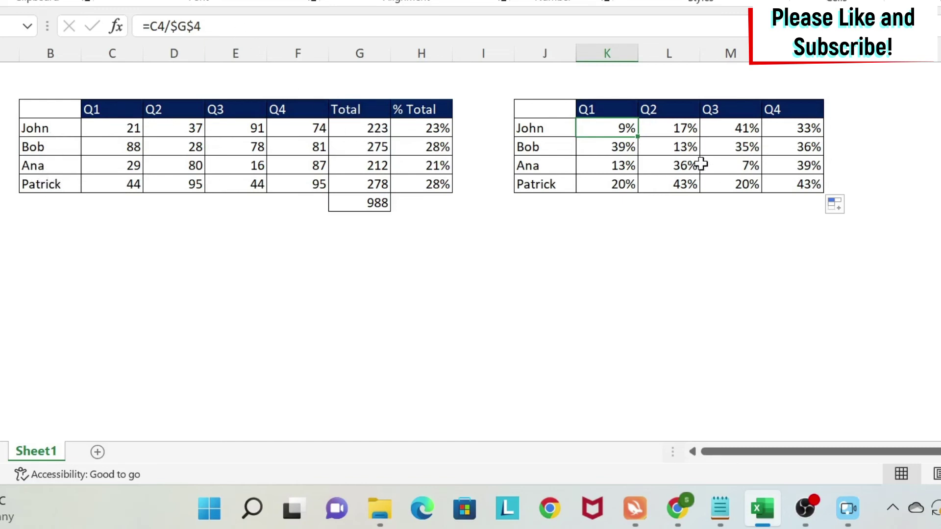
# - Change K4 to =C4/$G4, fill it across to N4, and check L4's formula
pyautogui.doubleClick(192, 27)
pyautogui.press('BackSpace')
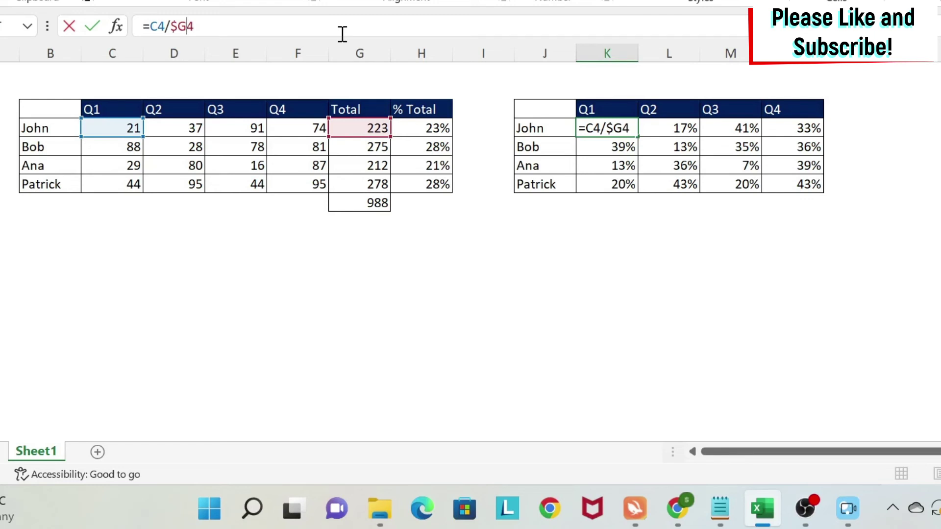
pyautogui.press('Return')
pyautogui.click(608, 127)
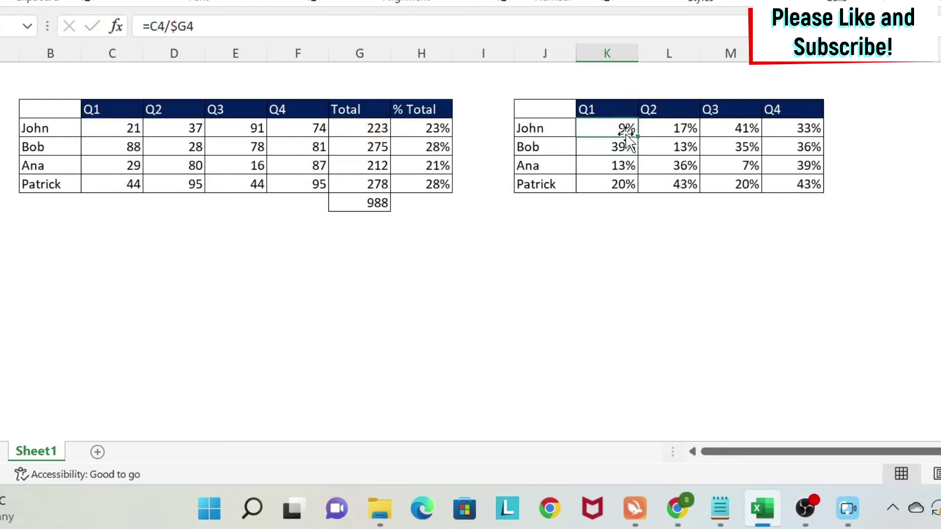
pyautogui.moveTo(637, 137); pyautogui.dragTo(800, 133)
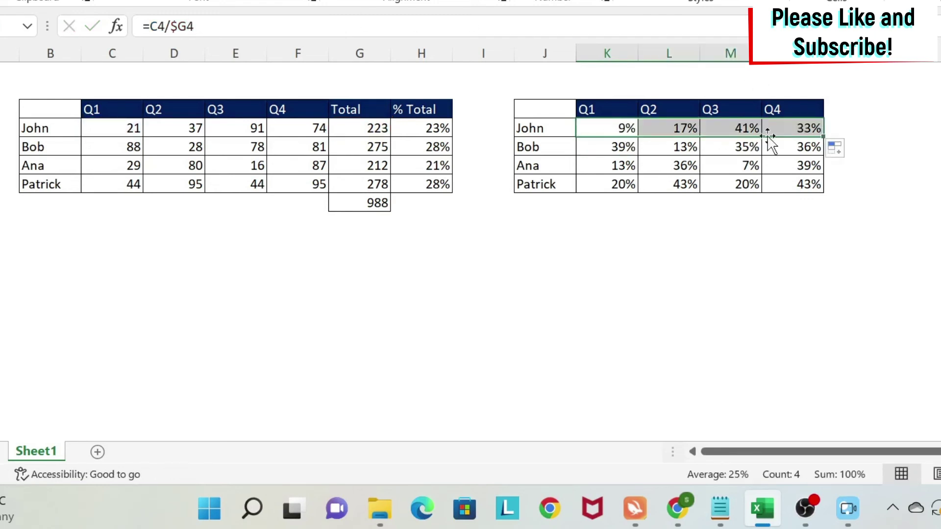
pyautogui.click(673, 128)
pyautogui.click(182, 26)
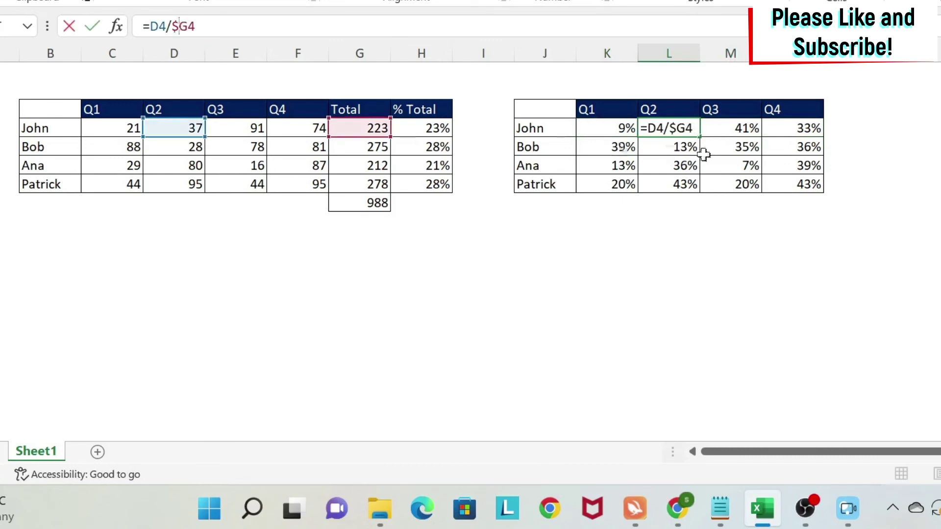
# - Correct M4's formula, refill through row 7, and confirm K5 now divides by $G5
pyautogui.click(726, 129)
pyautogui.click(179, 20)
pyautogui.write('$')
pyautogui.press('Return')
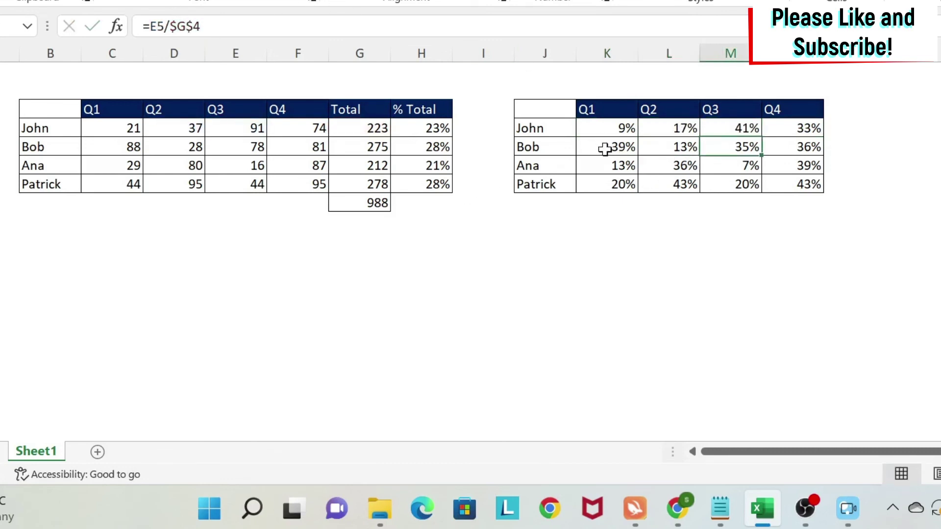
pyautogui.click(605, 149)
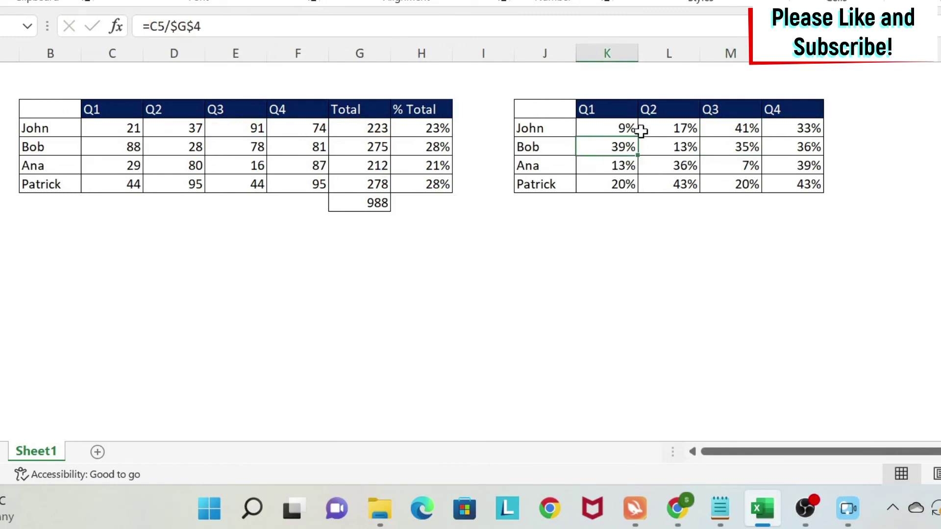
pyautogui.moveTo(630, 129); pyautogui.dragTo(825, 192)
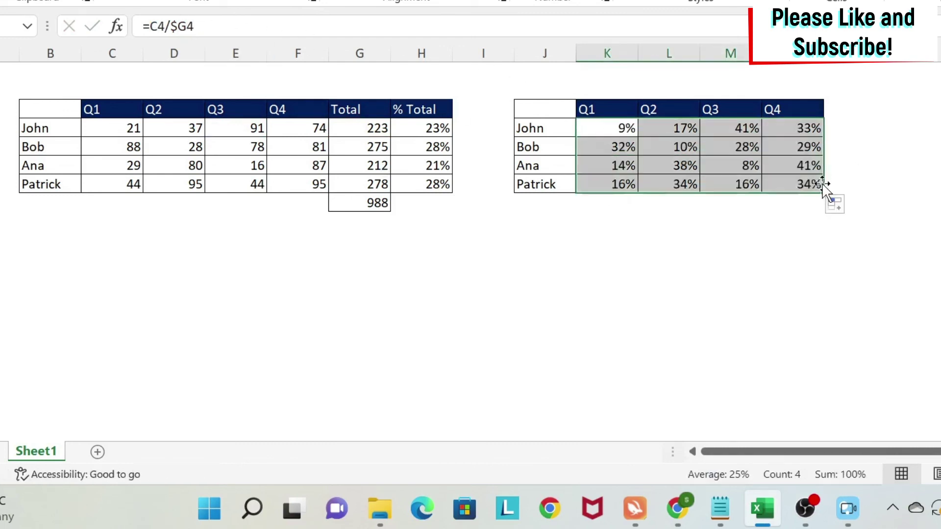
pyautogui.click(610, 147)
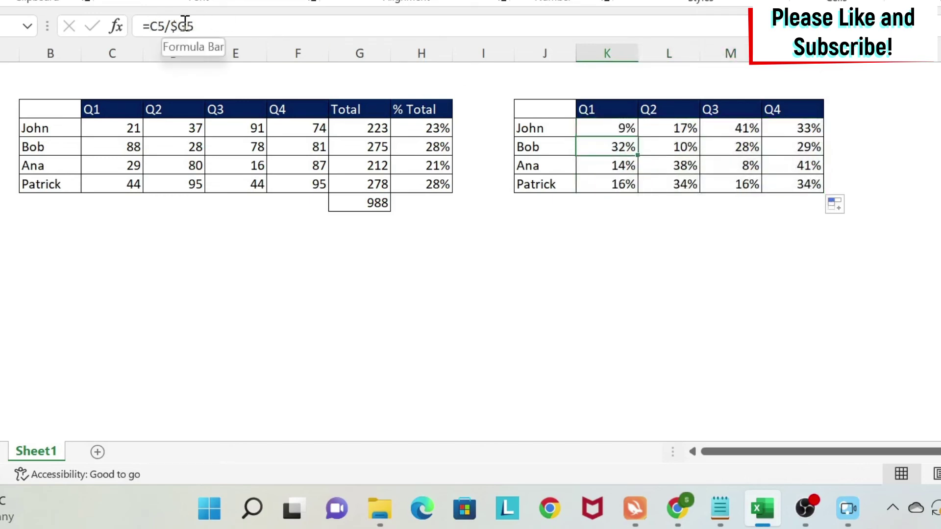
pyautogui.click(668, 145)
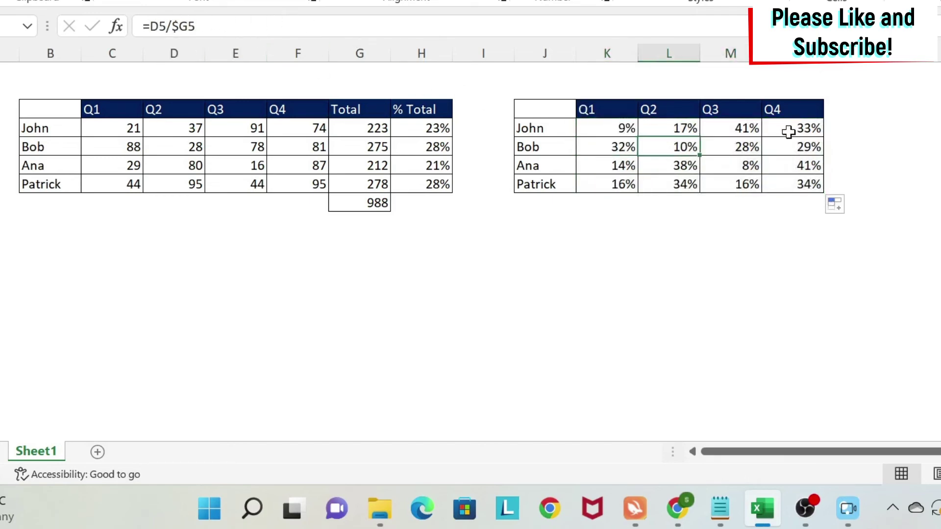
pyautogui.moveTo(611, 147); pyautogui.dragTo(798, 147)
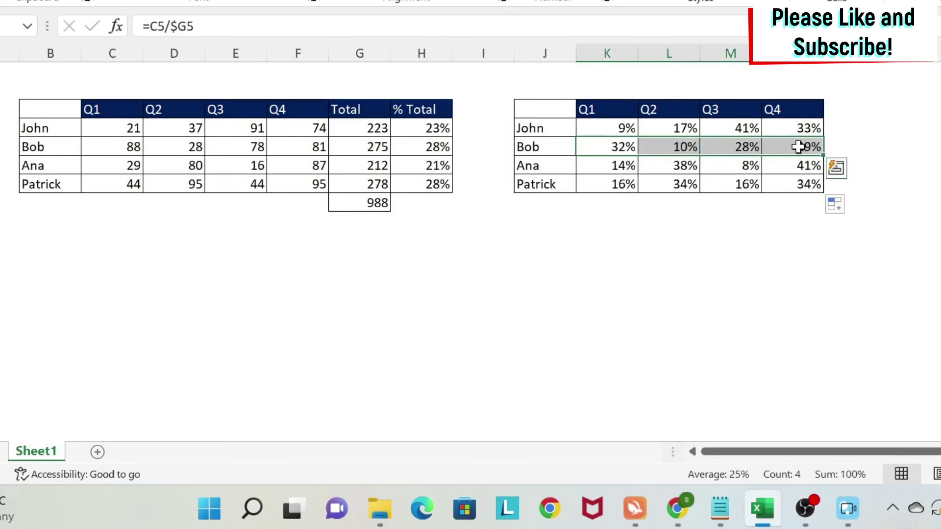
pyautogui.click(624, 162)
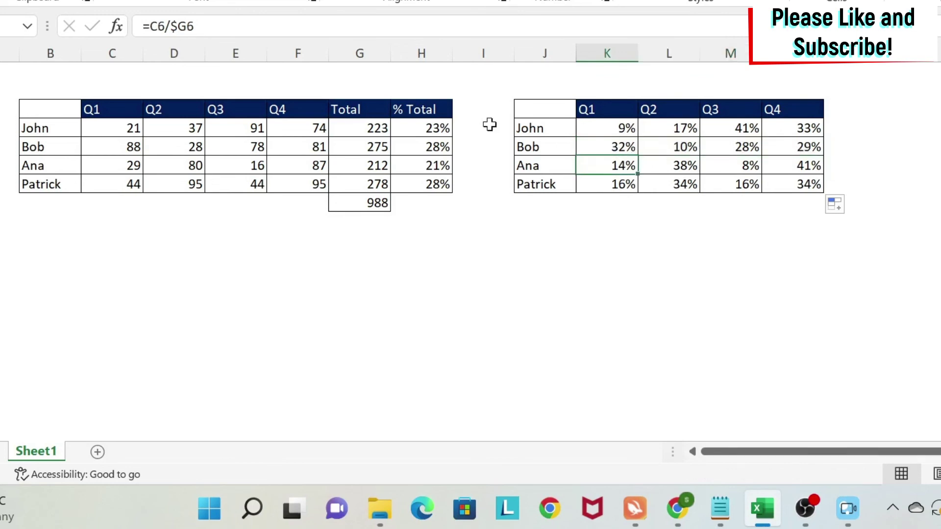
pyautogui.click(604, 183)
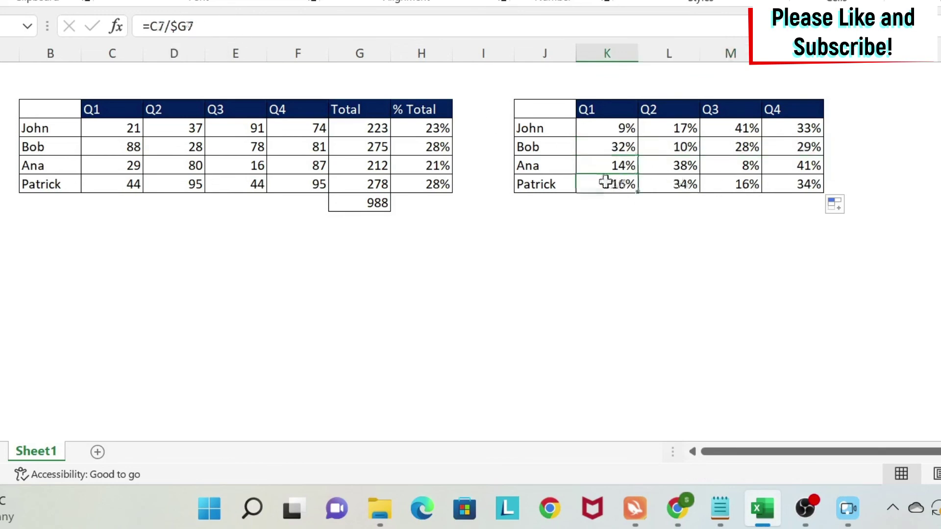